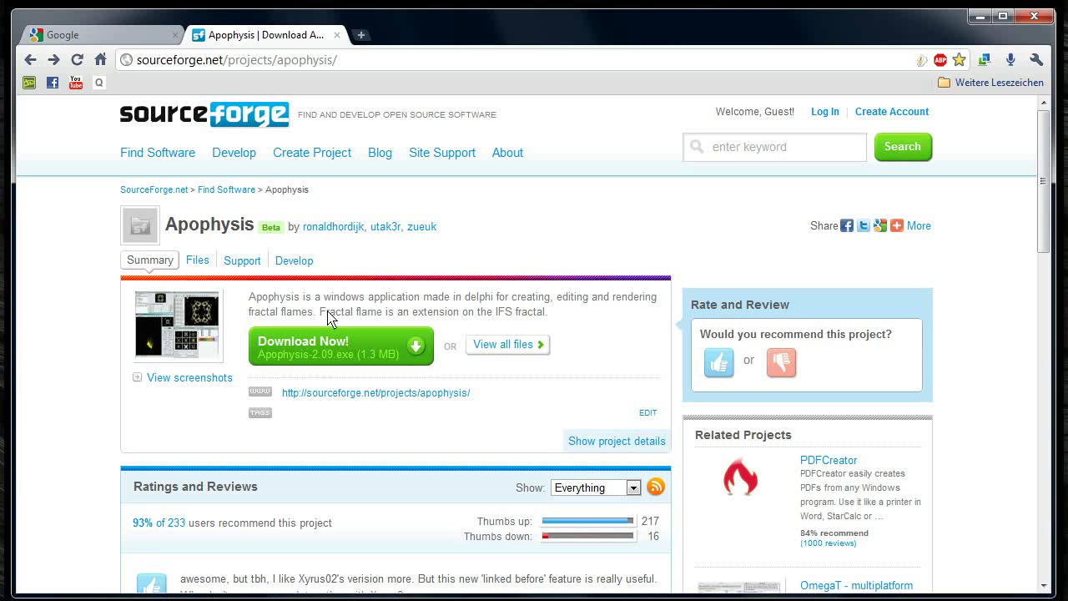
Step: Highlight the site, projects and apophysis parts of the SourceForge address
{"action": "double_click", "coordinate": [159, 64]}
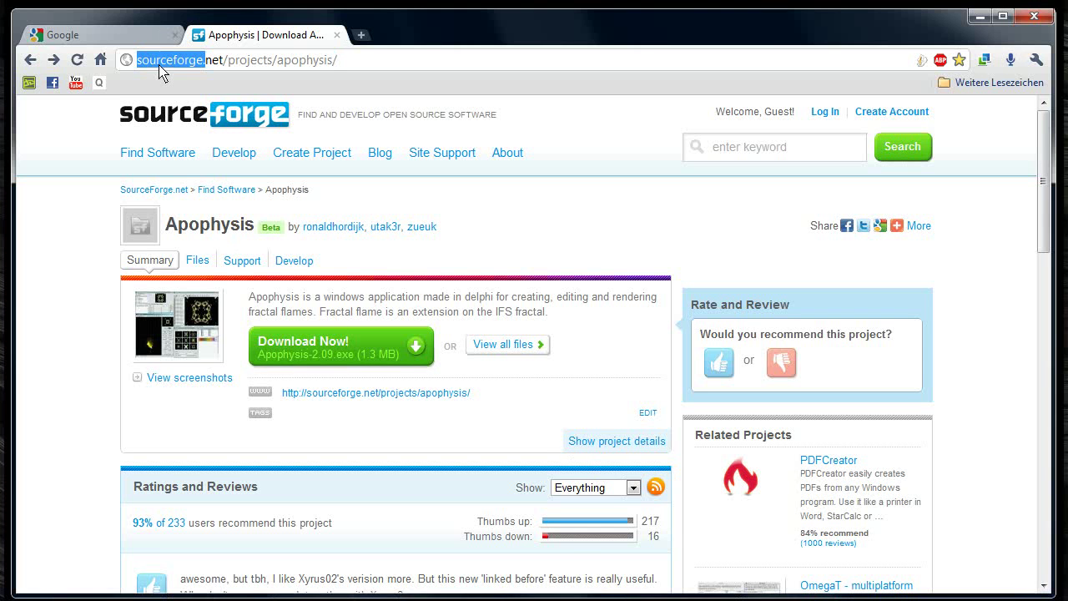
{"action": "double_click", "coordinate": [264, 64]}
{"action": "double_click", "coordinate": [302, 64]}
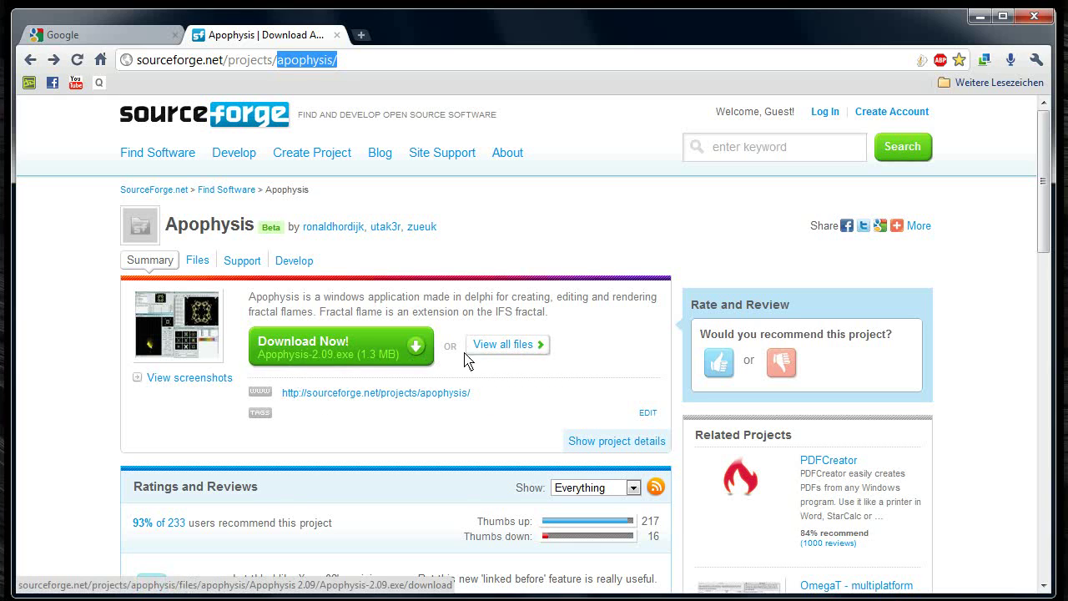
Step: Open the Apophysis 3D (experimental) > Apophysis 2.08 _3D hack_ files folder, then return to Google
{"action": "left_click", "coordinate": [518, 346]}
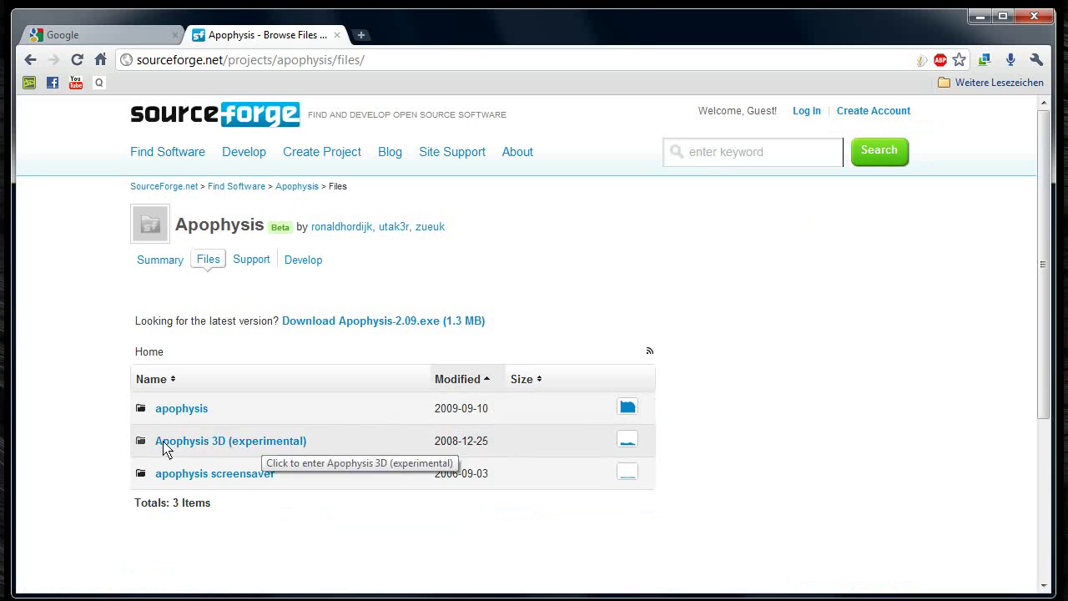
{"action": "left_click", "coordinate": [181, 450]}
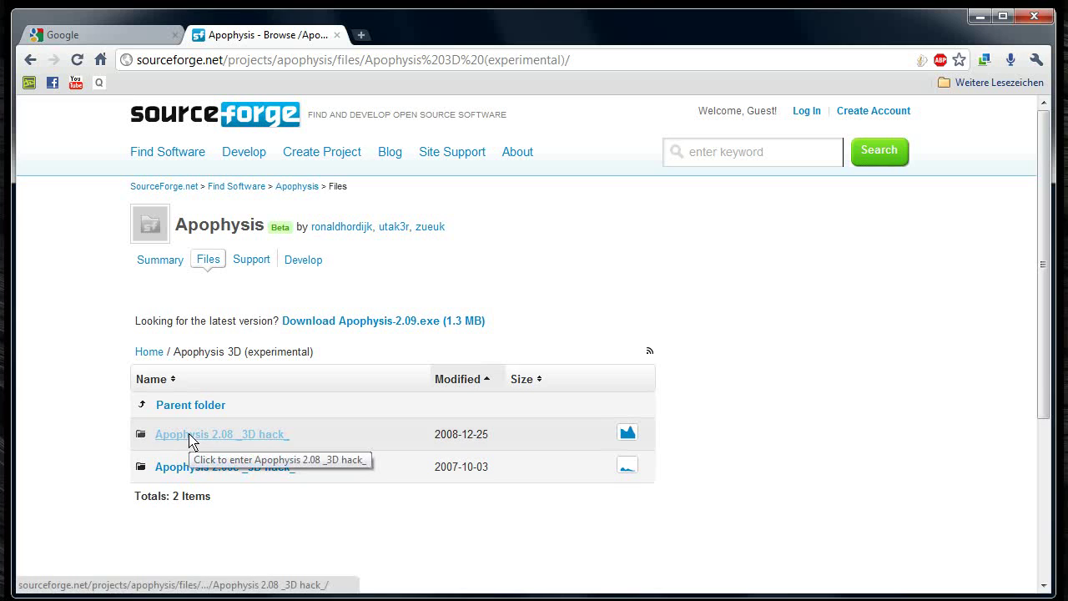
{"action": "left_click", "coordinate": [189, 437]}
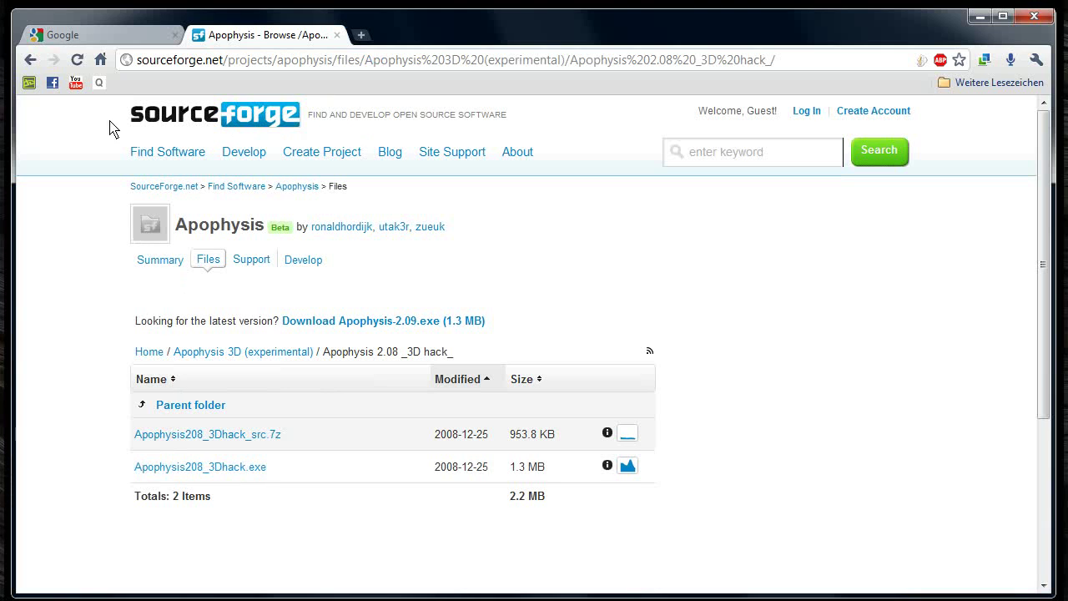
{"action": "left_click", "coordinate": [126, 37]}
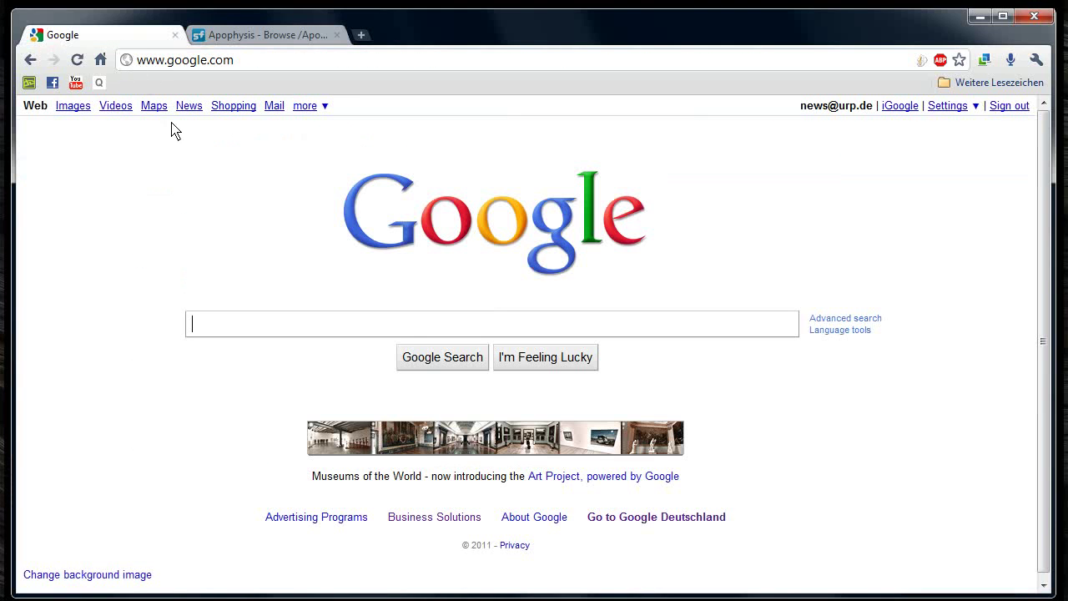
Step: Paste the deviantART address into Google and open the artist's deviantART page
{"action": "right_click", "coordinate": [306, 325]}
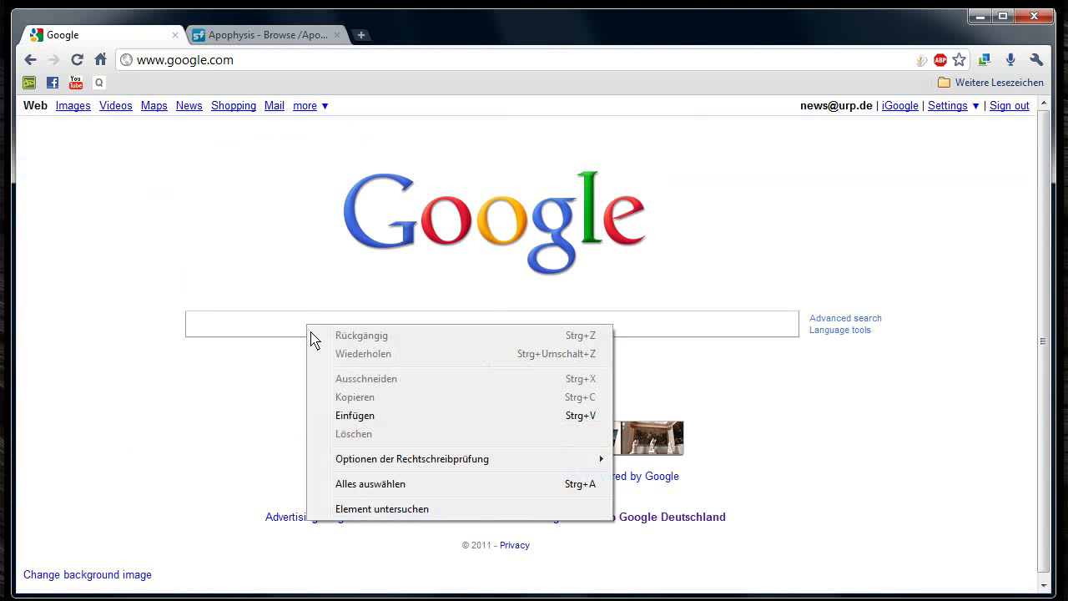
{"action": "left_click", "coordinate": [355, 415]}
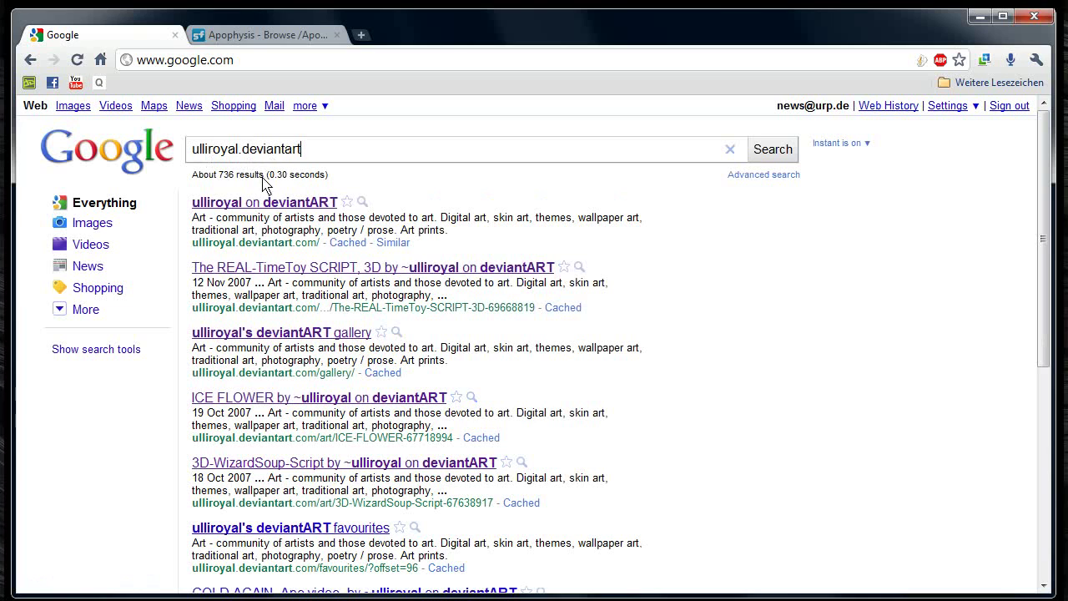
{"action": "left_click", "coordinate": [267, 207]}
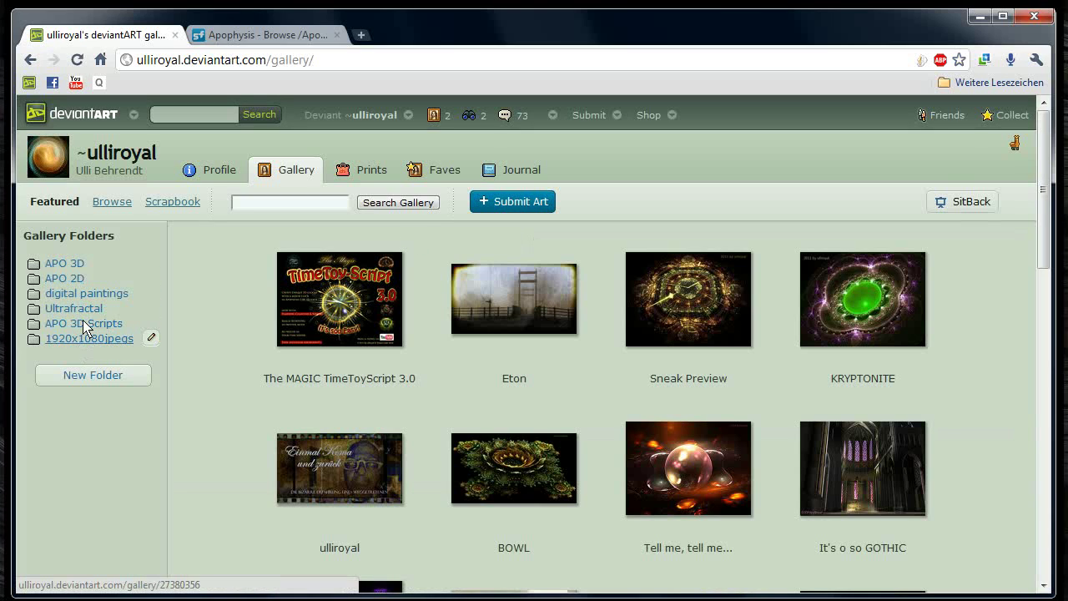
Step: Open The MAGIC TimeToyScript 3.0 deviation from the APO 3D Scripts folder
{"action": "left_click", "coordinate": [88, 323]}
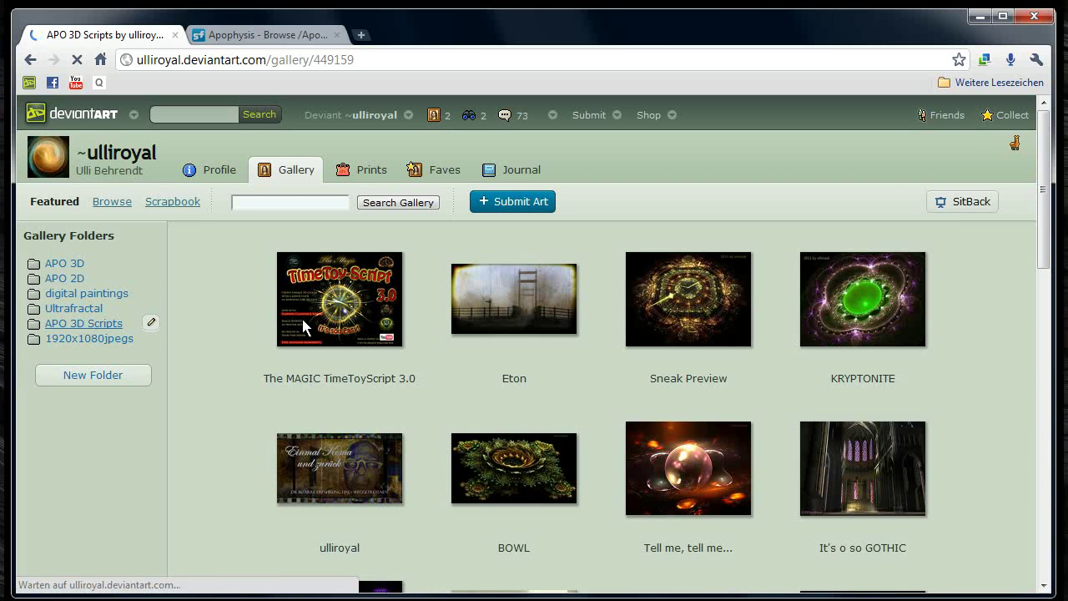
{"action": "left_click", "coordinate": [231, 330]}
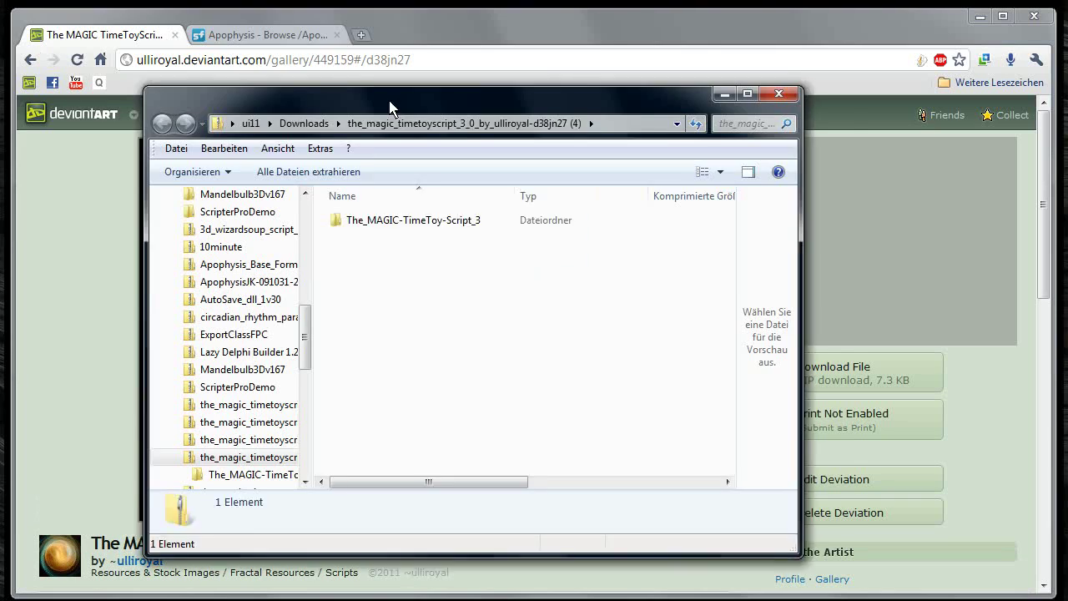
Step: Drag the The_MAGIC-TimeToy-Script_3 folder out of the ZIP onto the desktop and close the archive
{"action": "left_click_drag", "start_coordinate": [390, 107], "coordinate": [428, 102]}
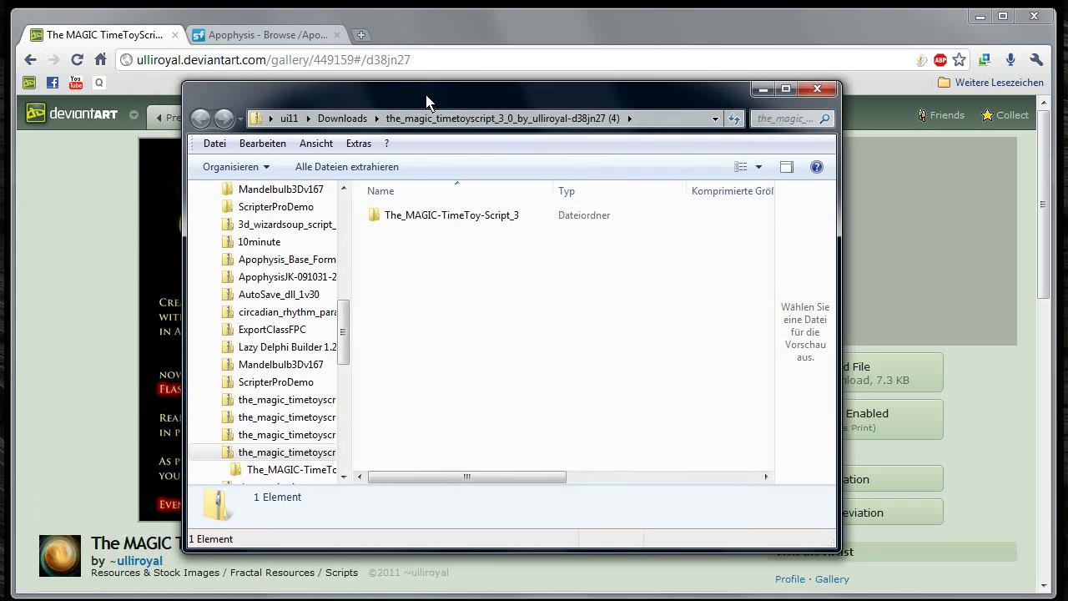
{"action": "left_click_drag", "start_coordinate": [431, 219], "coordinate": [0, 190]}
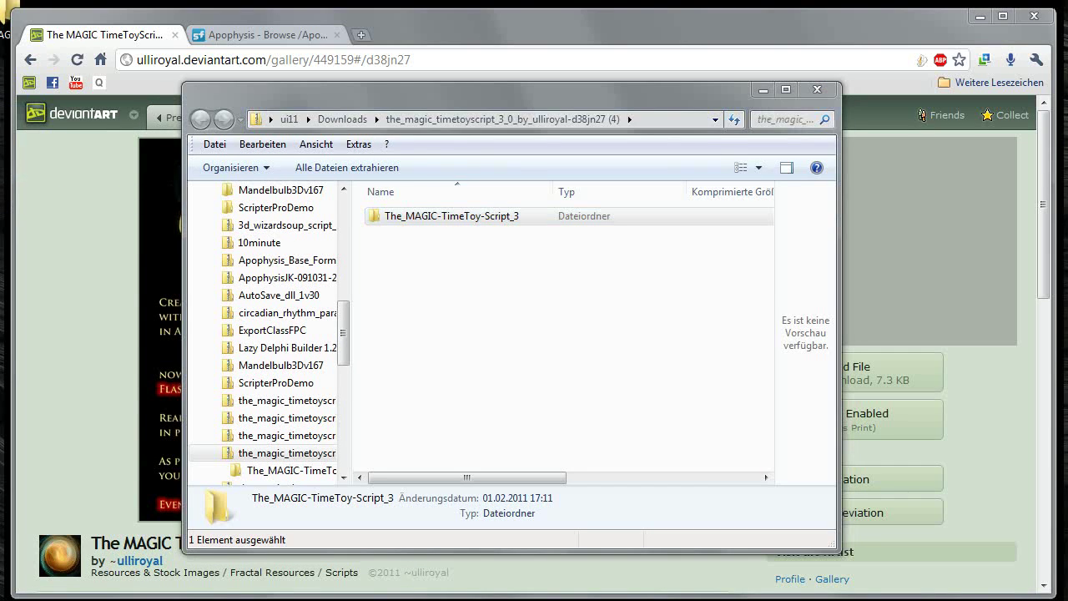
{"action": "left_click", "coordinate": [807, 94]}
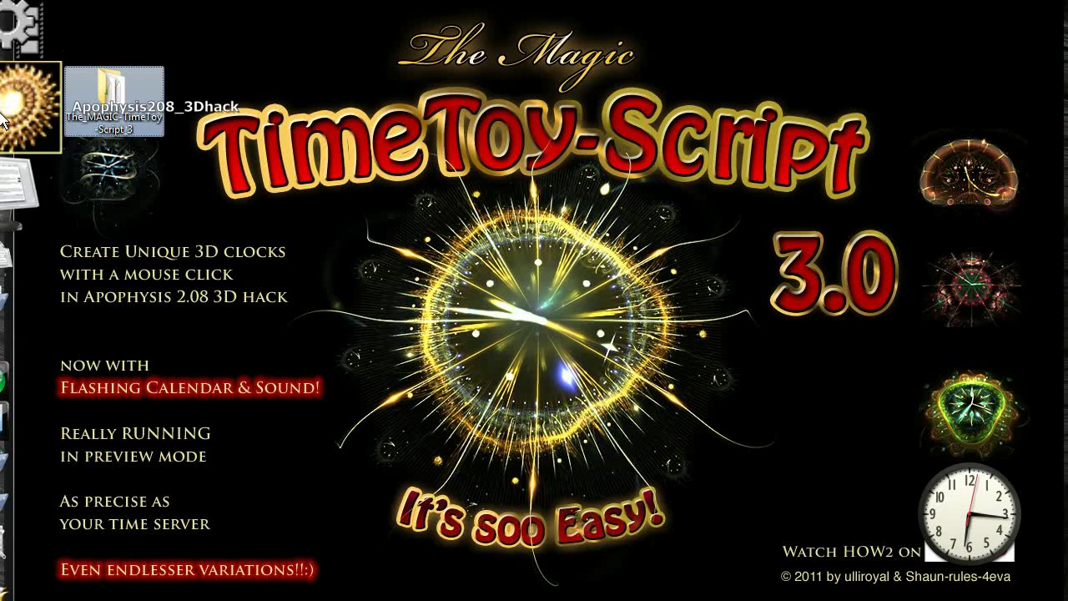
Step: Add The_MAGIC-TimeToy-Script3 from Desktop\The_MAGIC-TimeToy-Script_3 to the favourite scripts
{"action": "left_click", "coordinate": [250, 117]}
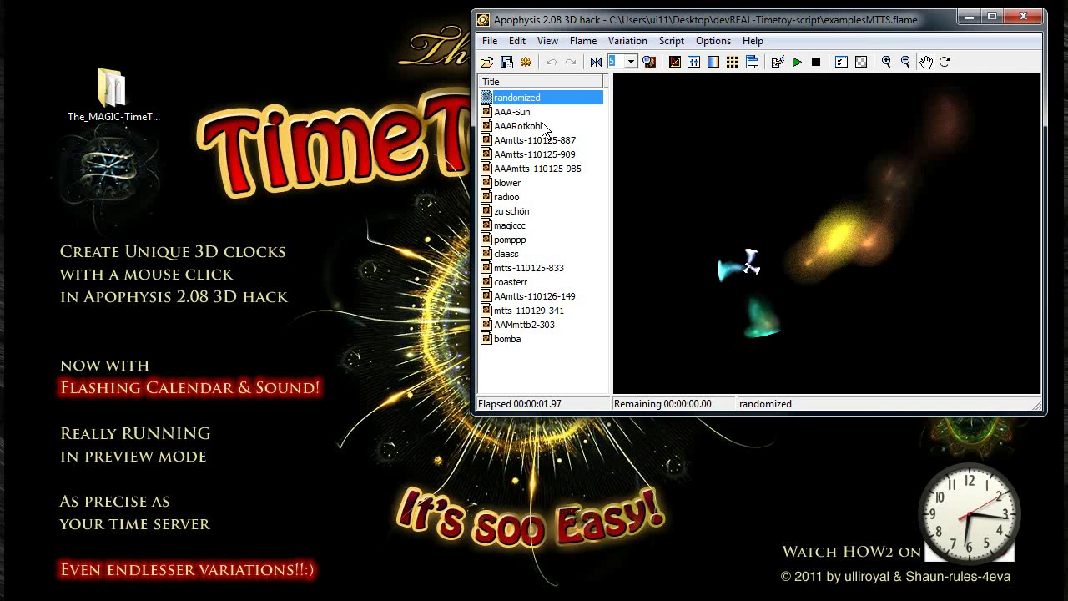
{"action": "left_click", "coordinate": [671, 41]}
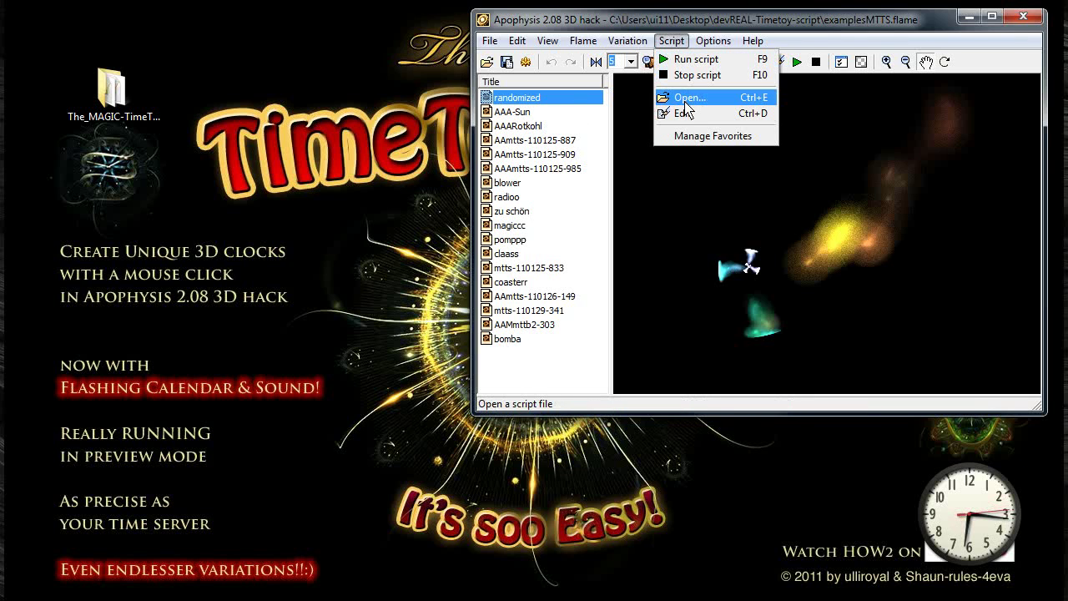
{"action": "left_click", "coordinate": [686, 136]}
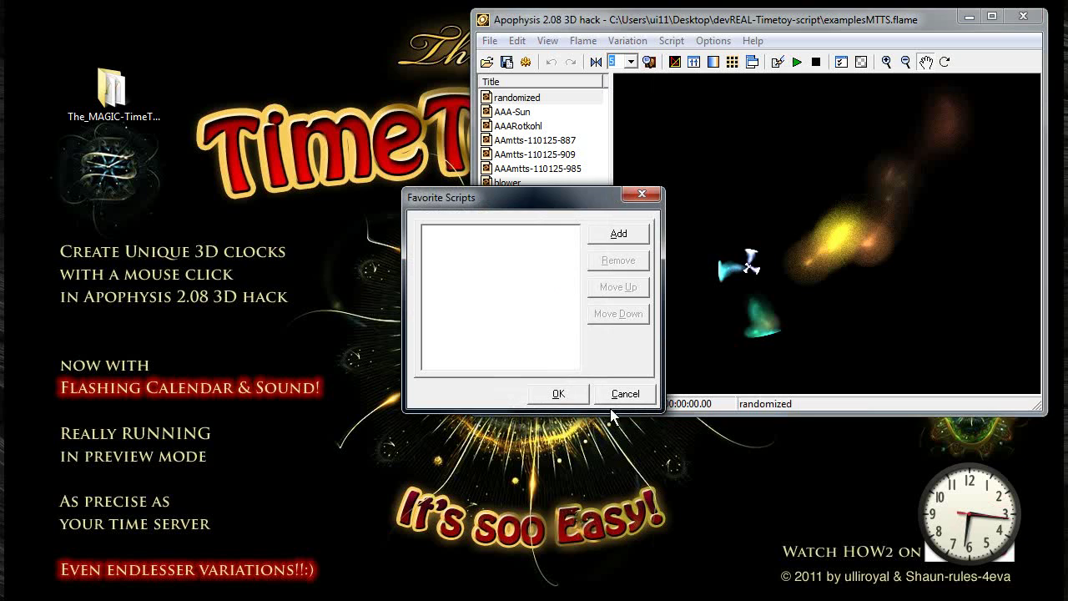
{"action": "left_click", "coordinate": [618, 234]}
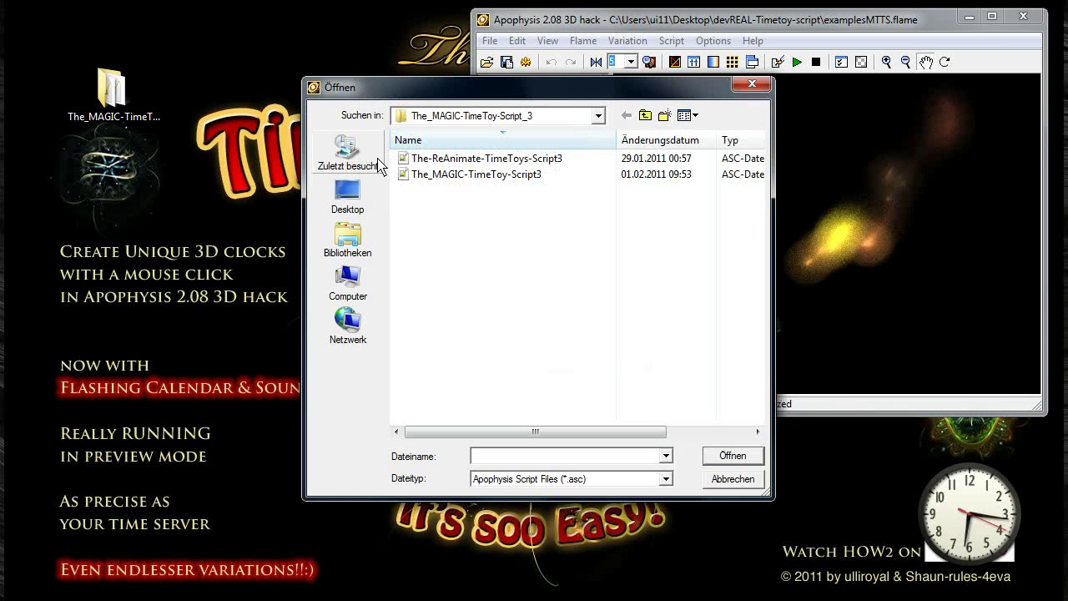
{"action": "left_click", "coordinate": [348, 196]}
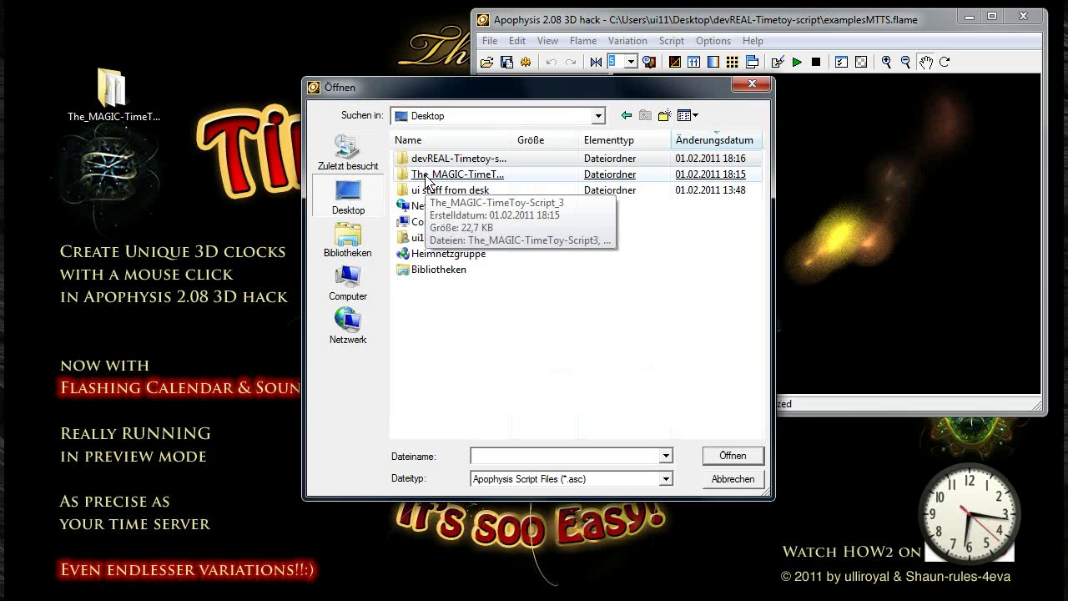
{"action": "left_click", "coordinate": [429, 177]}
{"action": "double_click", "coordinate": [429, 177]}
{"action": "left_click", "coordinate": [431, 160]}
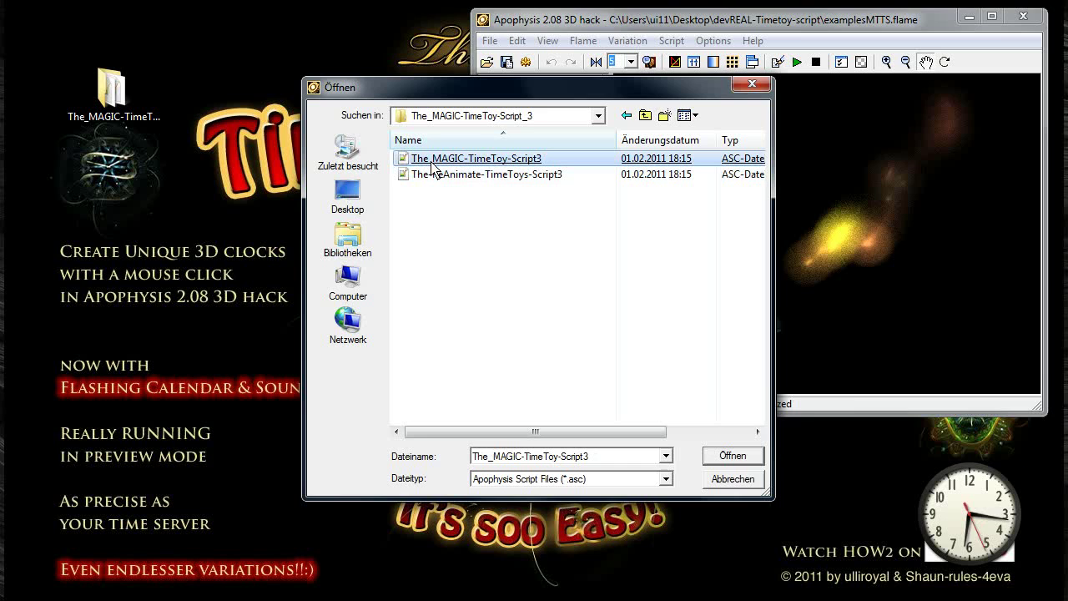
{"action": "double_click", "coordinate": [432, 166]}
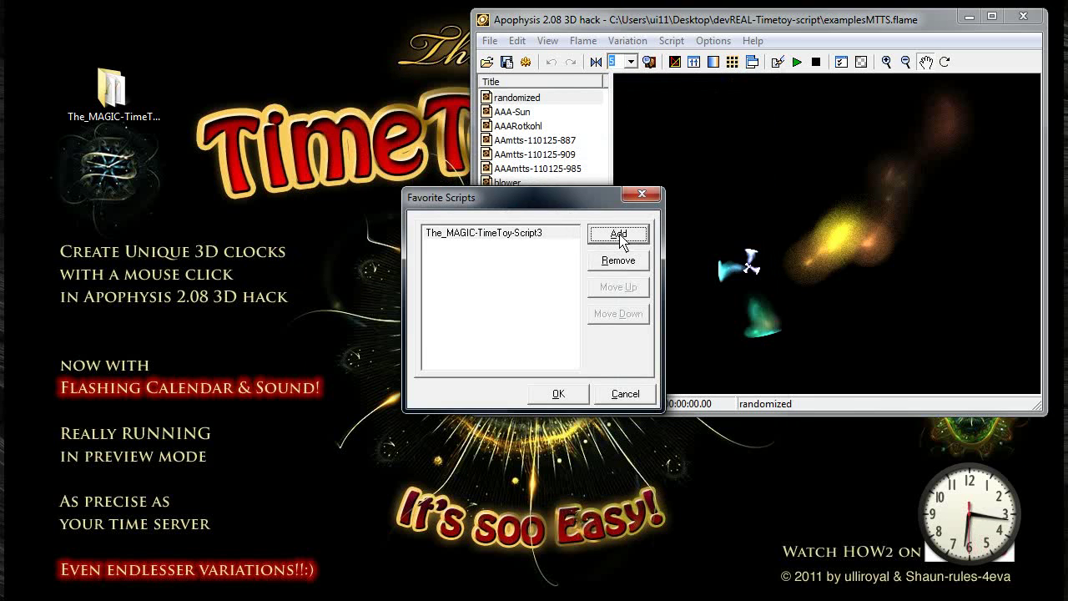
Step: Add The-ReAnimate-TimeToys-Script3 as a favourite and confirm the list
{"action": "left_click", "coordinate": [619, 235]}
{"action": "left_click", "coordinate": [466, 177]}
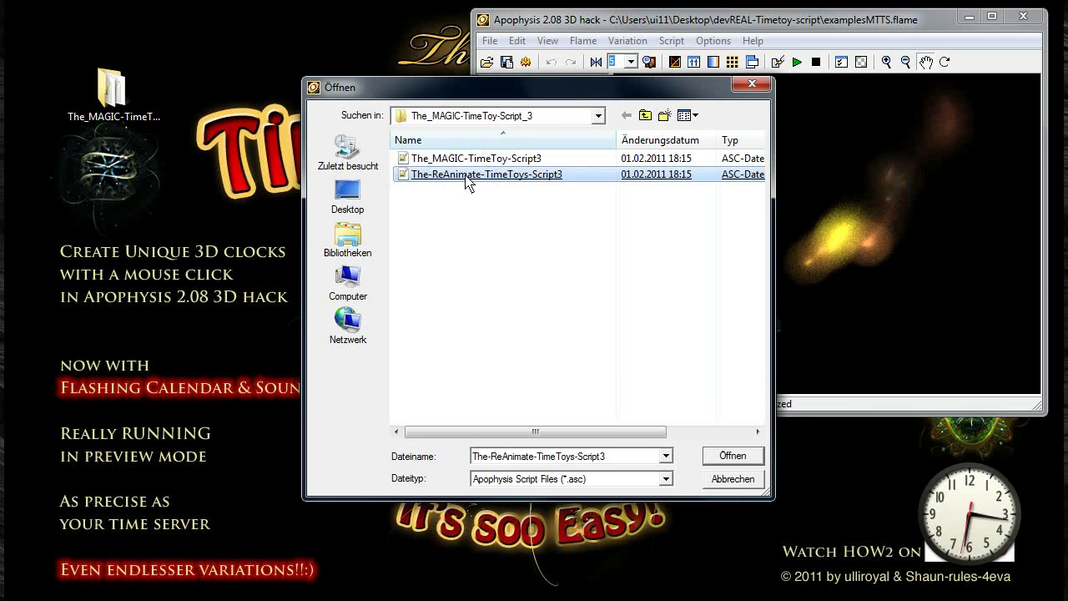
{"action": "double_click", "coordinate": [466, 177]}
{"action": "left_click", "coordinate": [567, 393]}
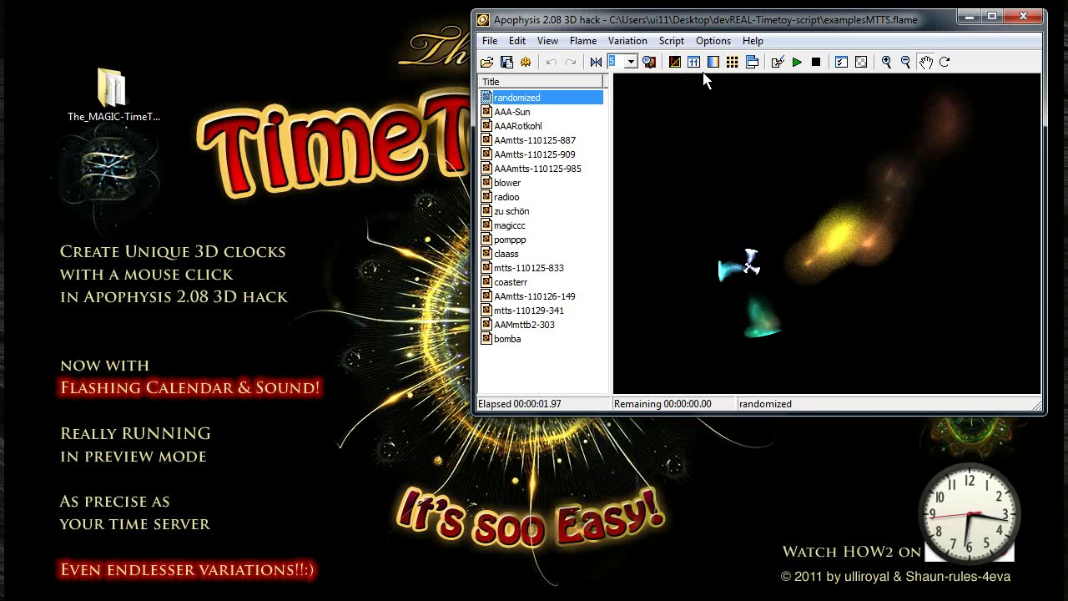
Step: Run The_MAGIC-TimeToy-Script3 and enlarge the preview window
{"action": "left_click", "coordinate": [674, 42]}
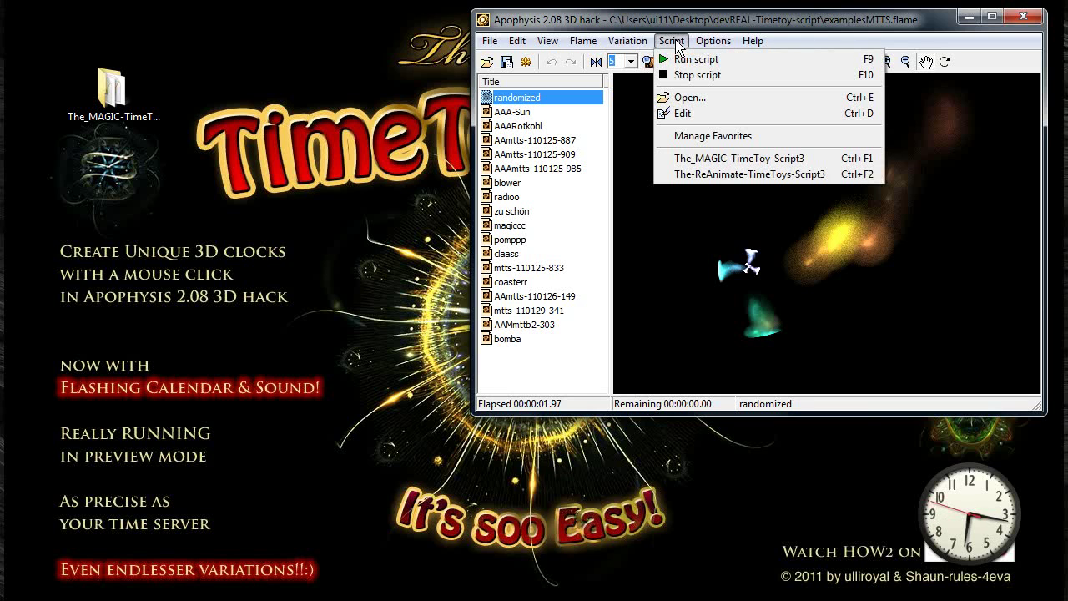
{"action": "left_click", "coordinate": [701, 163]}
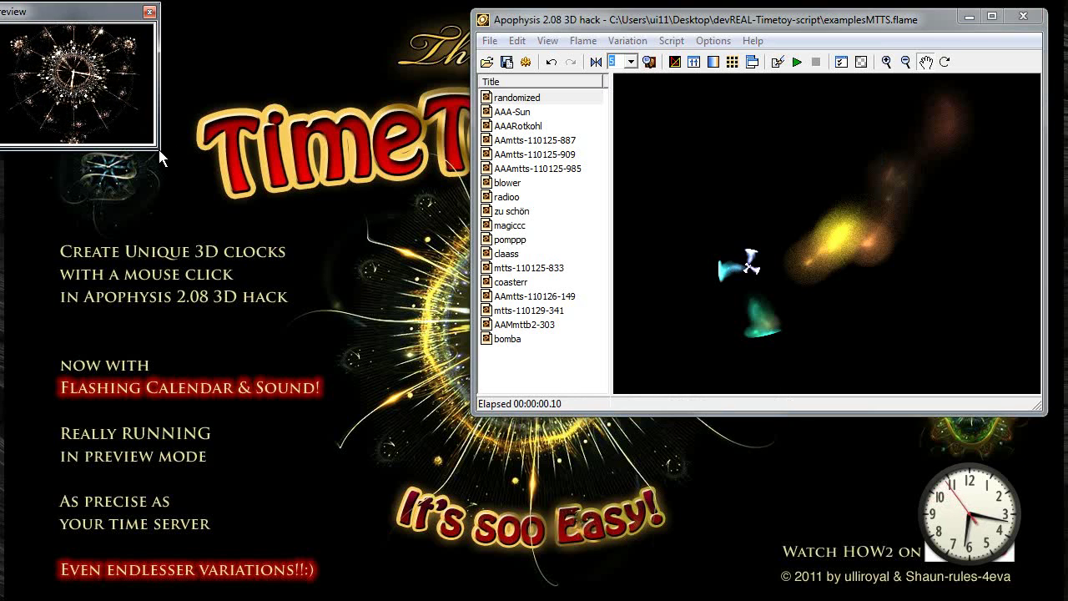
{"action": "left_click_drag", "start_coordinate": [159, 156], "coordinate": [467, 386]}
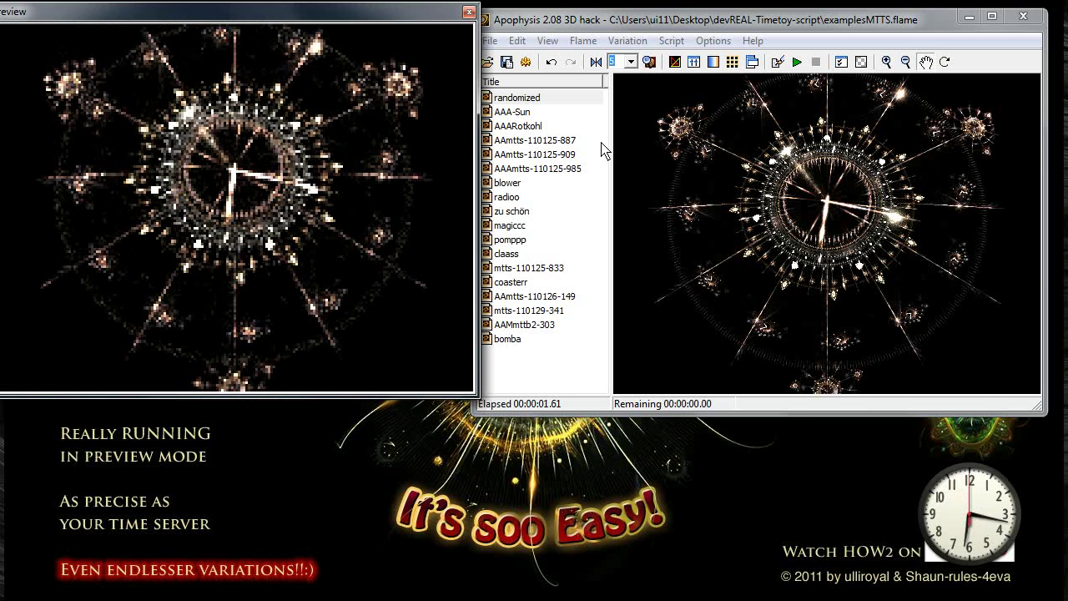
Step: Rerun the script four times to generate new clock flame variations
{"action": "left_click", "coordinate": [797, 65]}
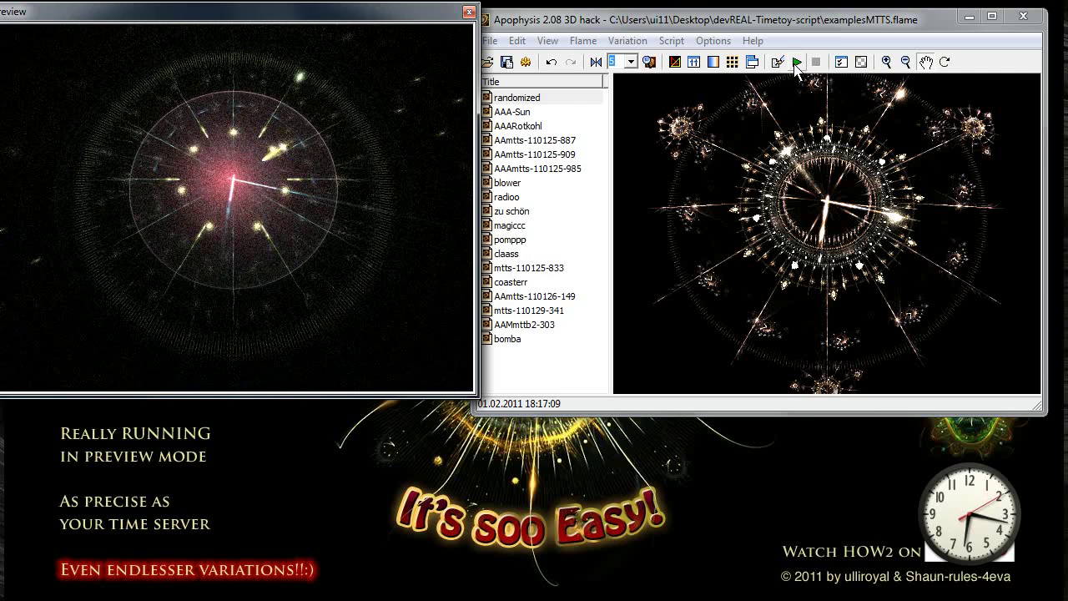
{"action": "left_click", "coordinate": [796, 64]}
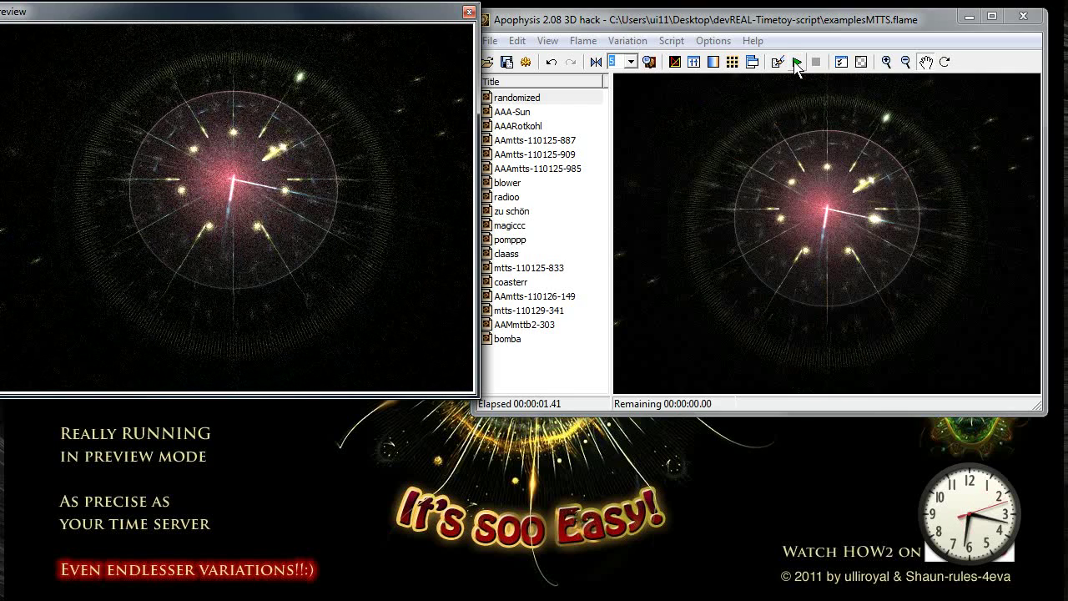
{"action": "left_click", "coordinate": [797, 65]}
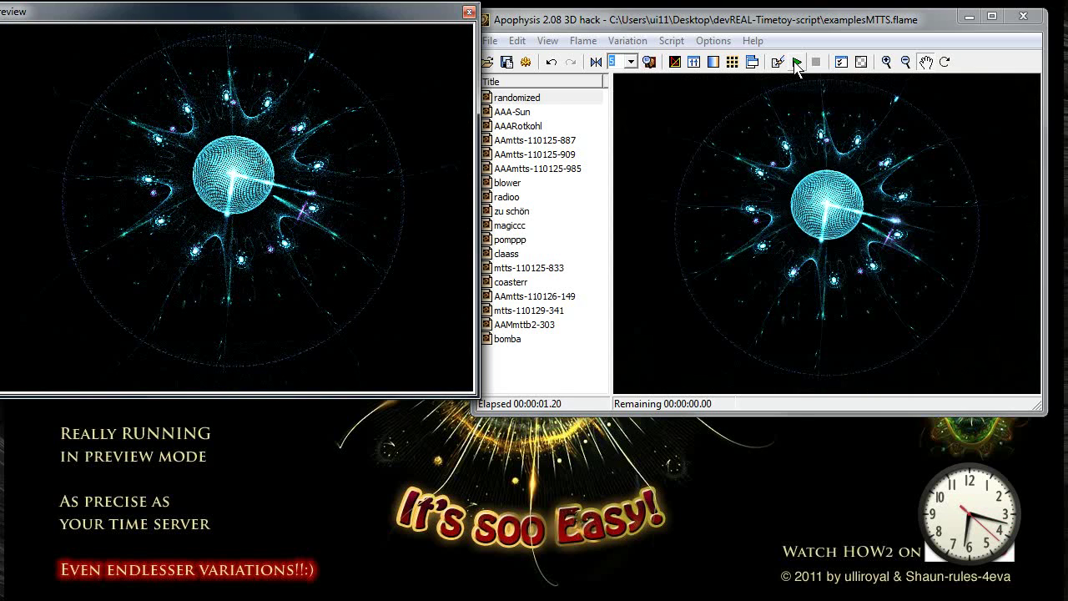
{"action": "left_click", "coordinate": [797, 64]}
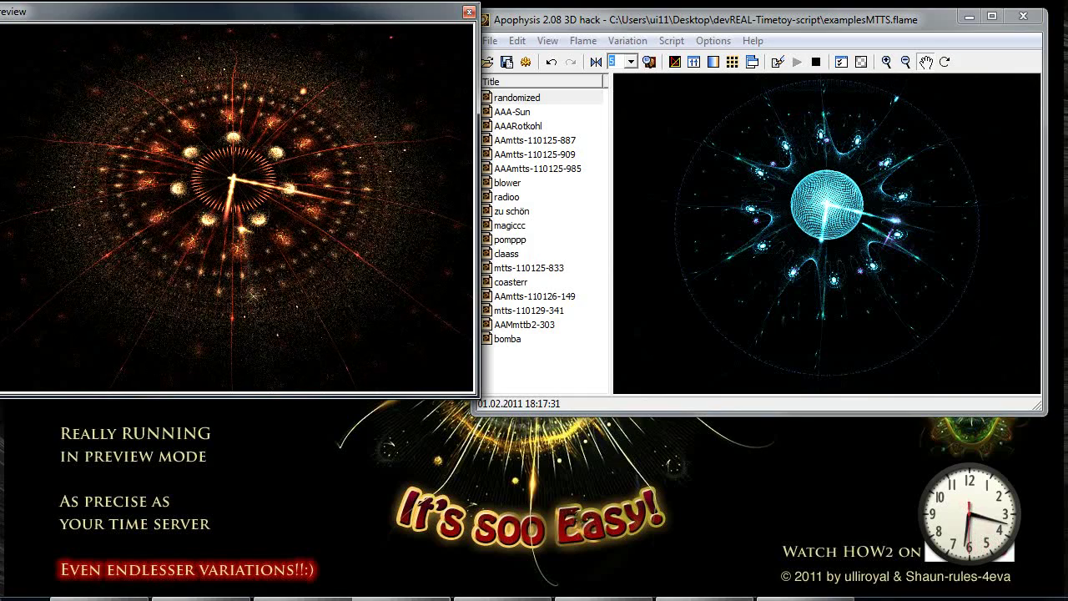
Step: Open the Windows sound settings and select the Standardton Warnsignal event
{"action": "right_click", "coordinate": [789, 599]}
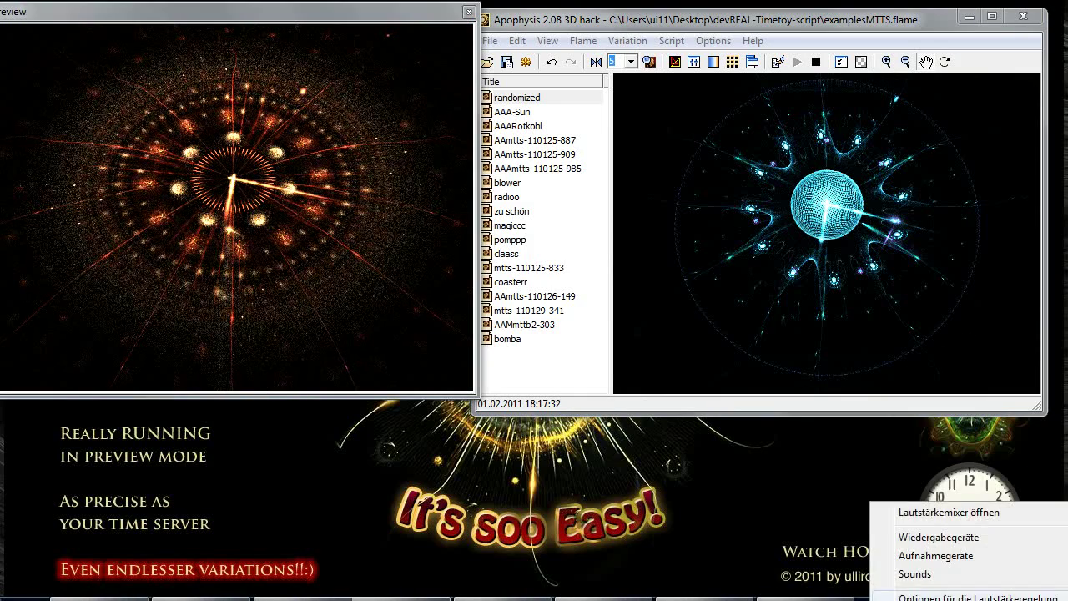
{"action": "left_click", "coordinate": [926, 576]}
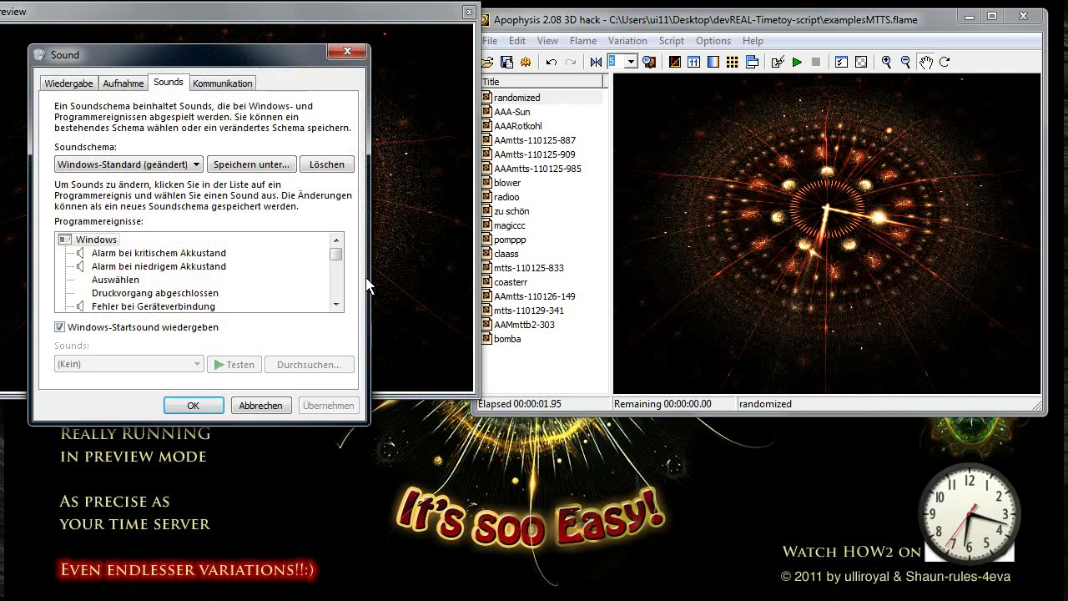
{"action": "left_click", "coordinate": [333, 292]}
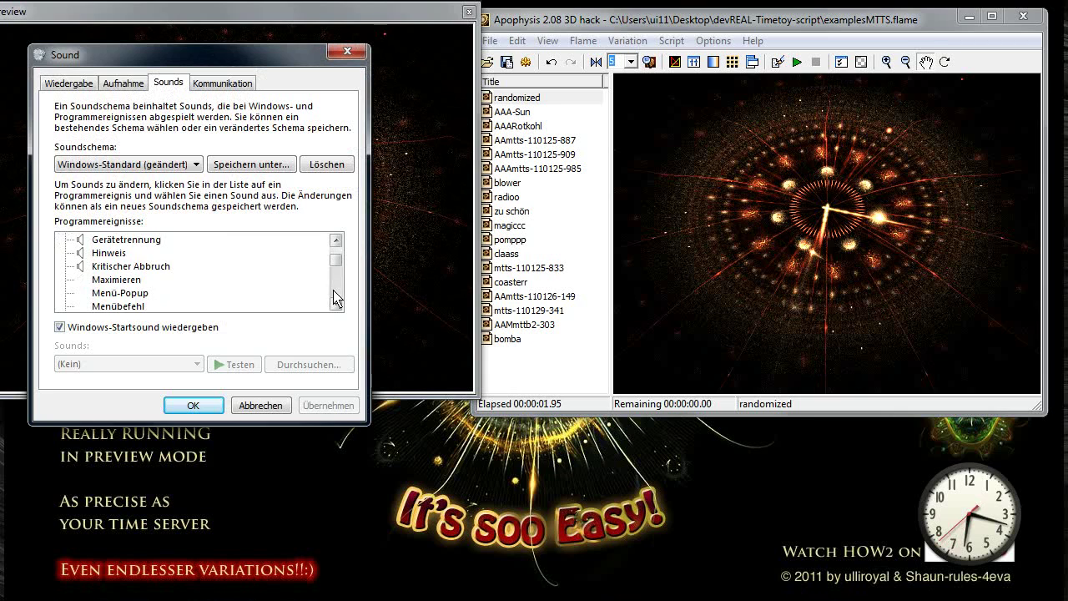
{"action": "left_click", "coordinate": [336, 299]}
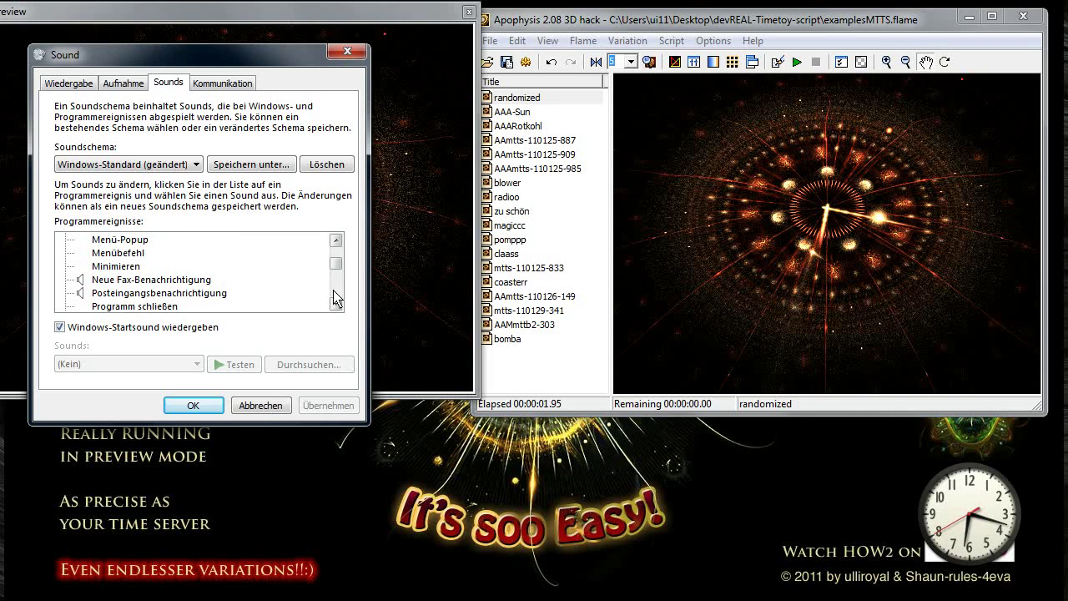
{"action": "left_click", "coordinate": [336, 299]}
{"action": "left_click", "coordinate": [186, 294]}
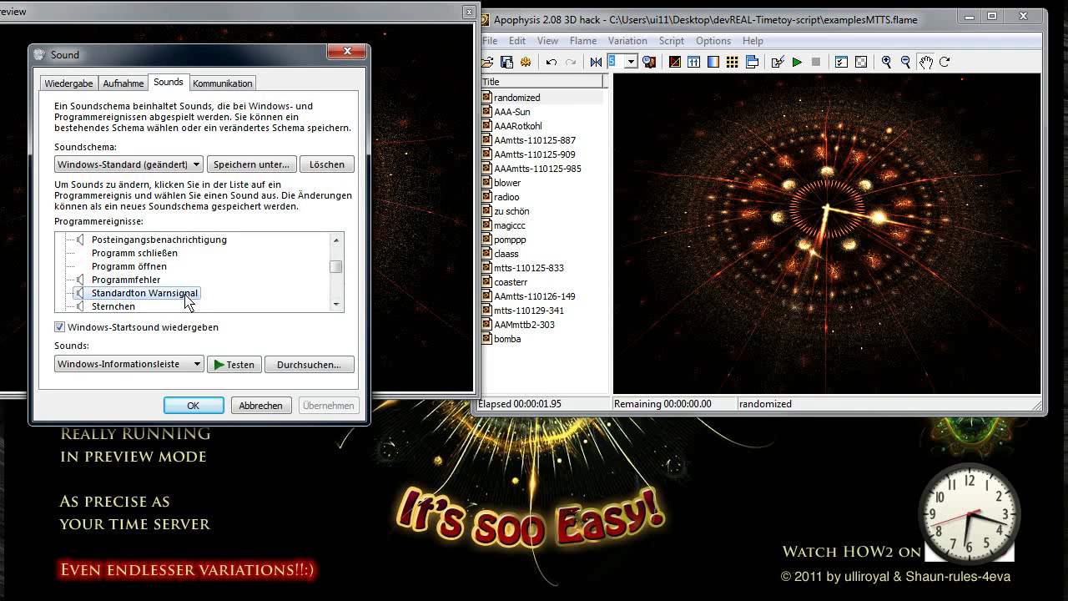
Step: Assign the Festival theme's Windows-Benutzerkontensteuerung sound to the event and apply it
{"action": "left_click", "coordinate": [339, 366]}
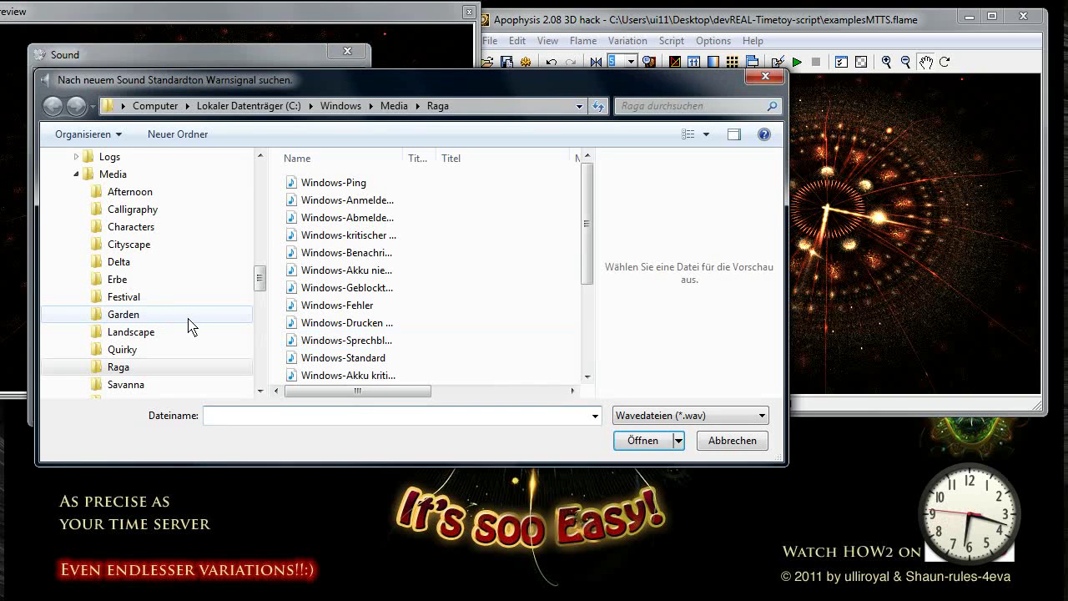
{"action": "left_click", "coordinate": [124, 297]}
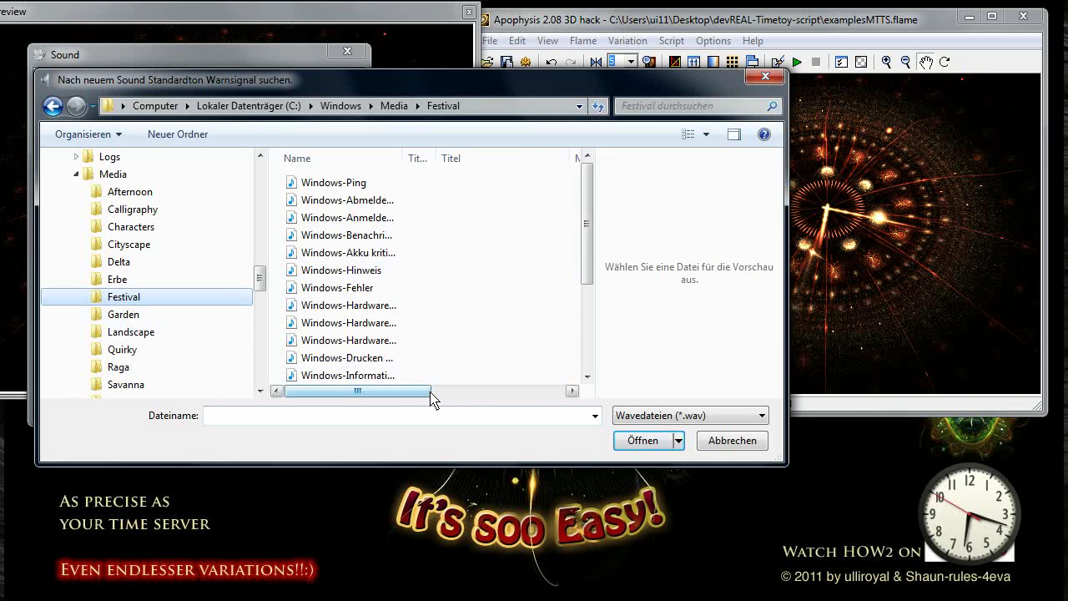
{"action": "left_click_drag", "start_coordinate": [430, 399], "coordinate": [567, 397]}
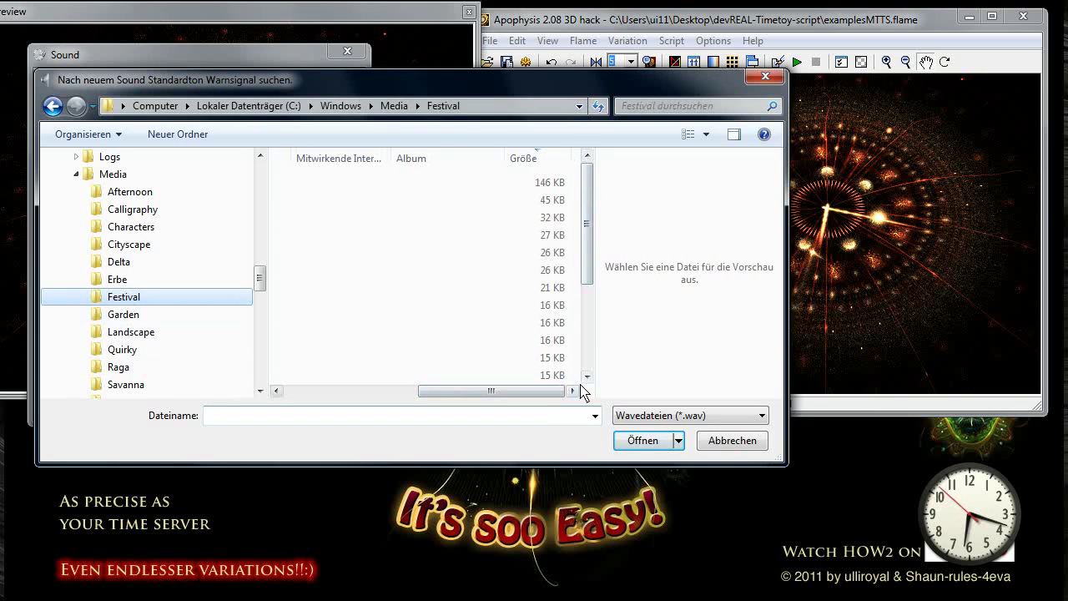
{"action": "left_click", "coordinate": [587, 313]}
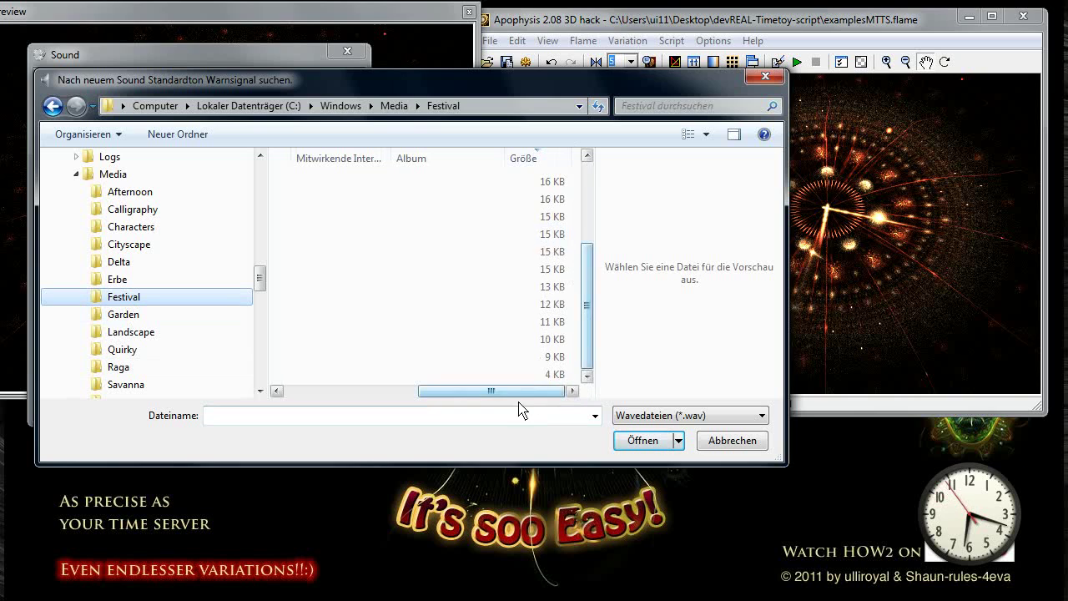
{"action": "left_click_drag", "start_coordinate": [473, 392], "coordinate": [263, 395]}
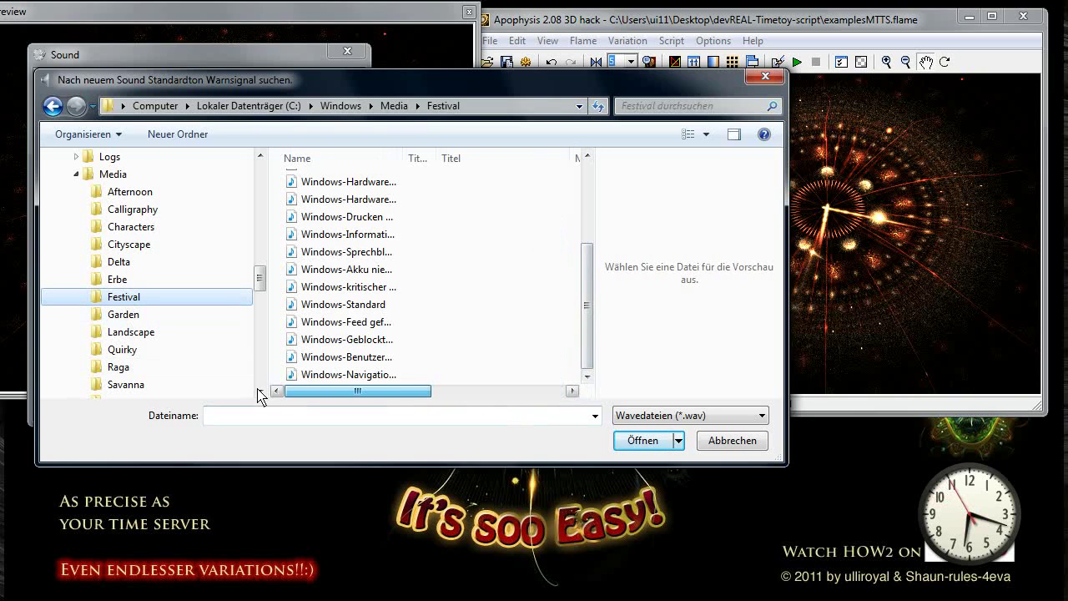
{"action": "left_click", "coordinate": [368, 377]}
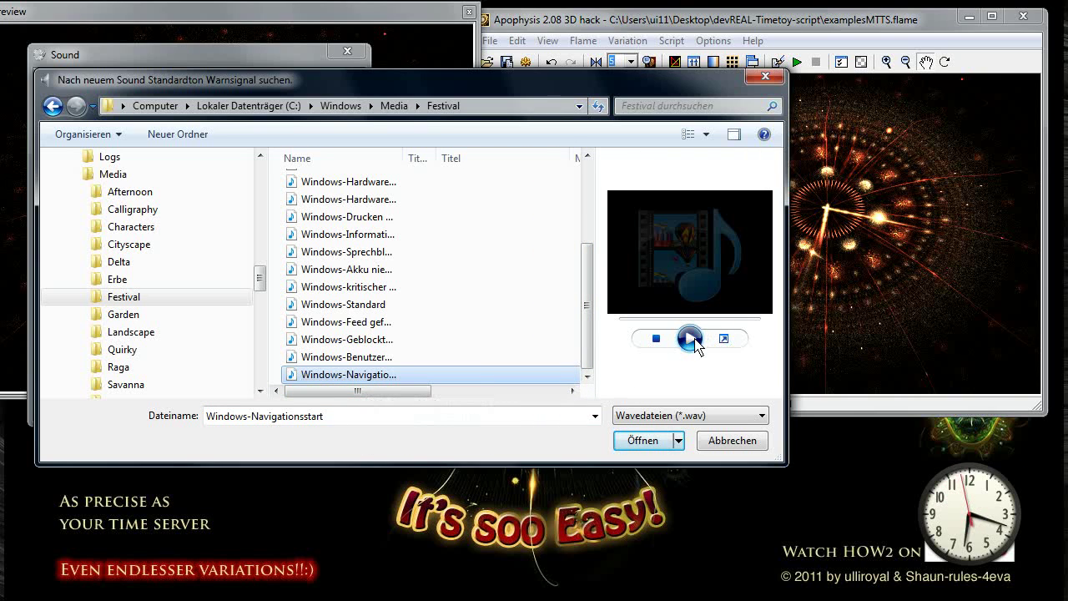
{"action": "left_click", "coordinate": [691, 339]}
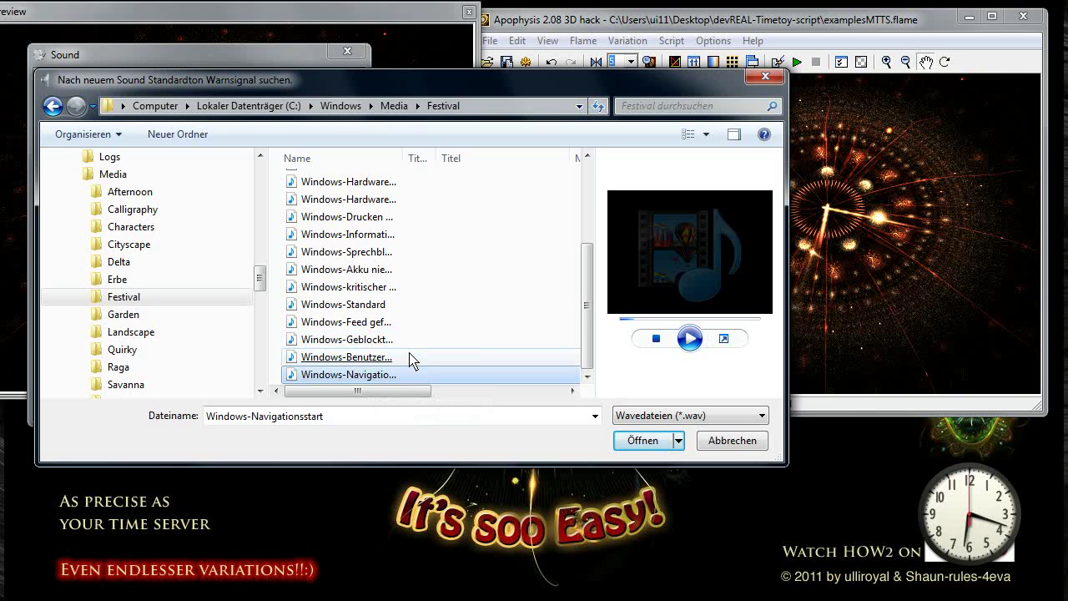
{"action": "left_click", "coordinate": [411, 359]}
{"action": "left_click", "coordinate": [693, 340]}
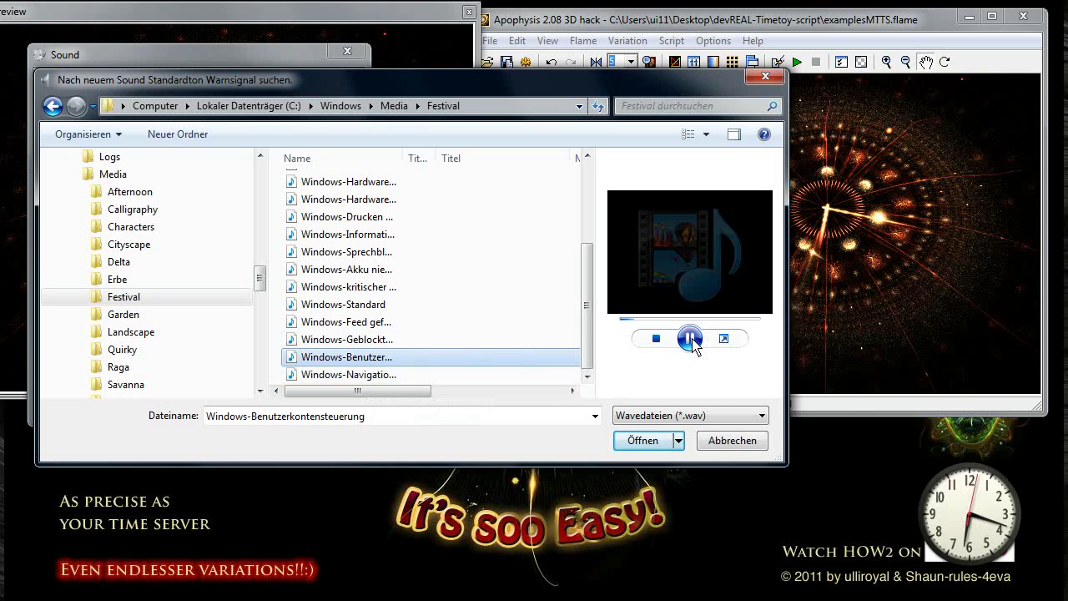
{"action": "left_click", "coordinate": [642, 440]}
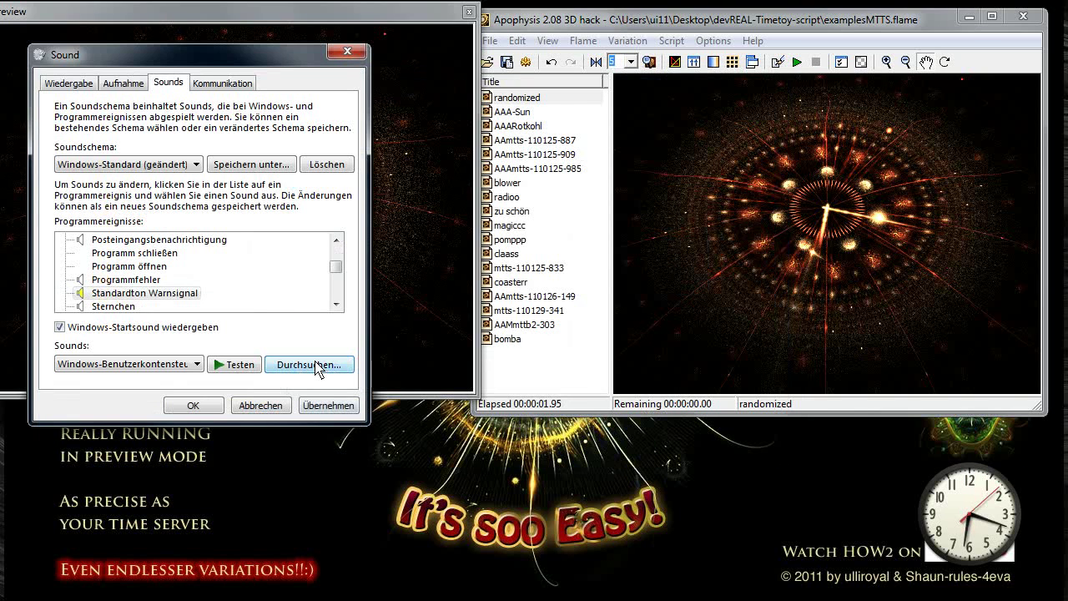
{"action": "left_click", "coordinate": [328, 405]}
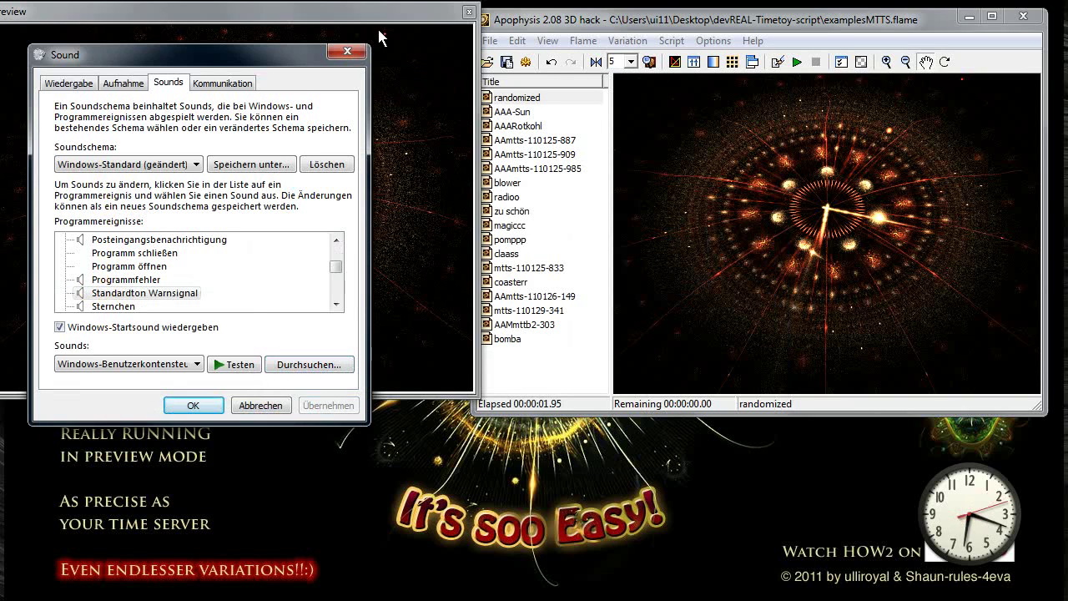
{"action": "left_click", "coordinate": [405, 17]}
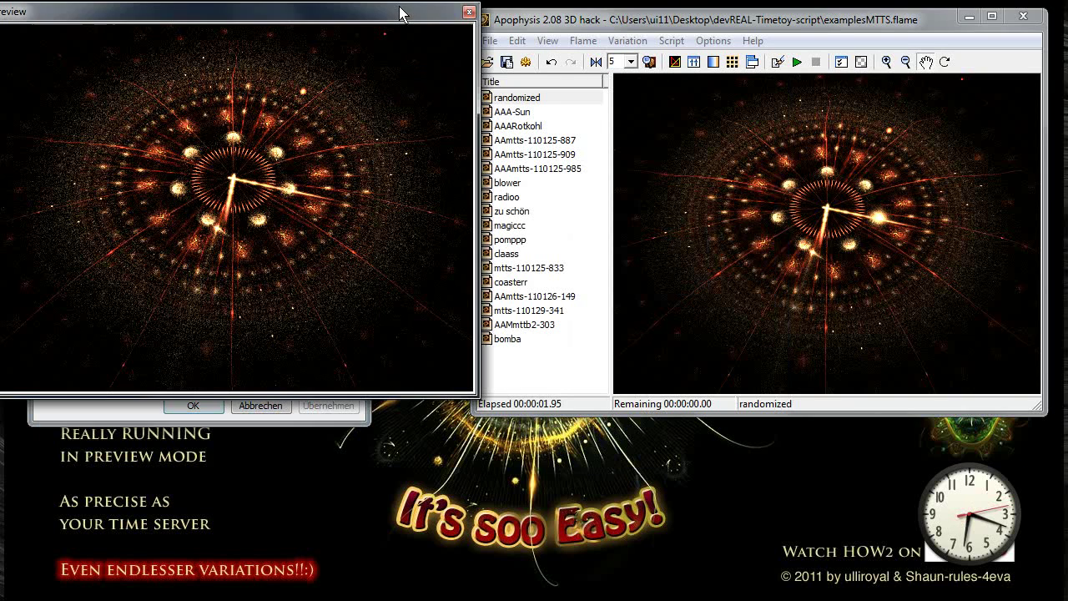
Step: Give the clock flame a lavender gradient preset rotated to -63
{"action": "left_click", "coordinate": [679, 43]}
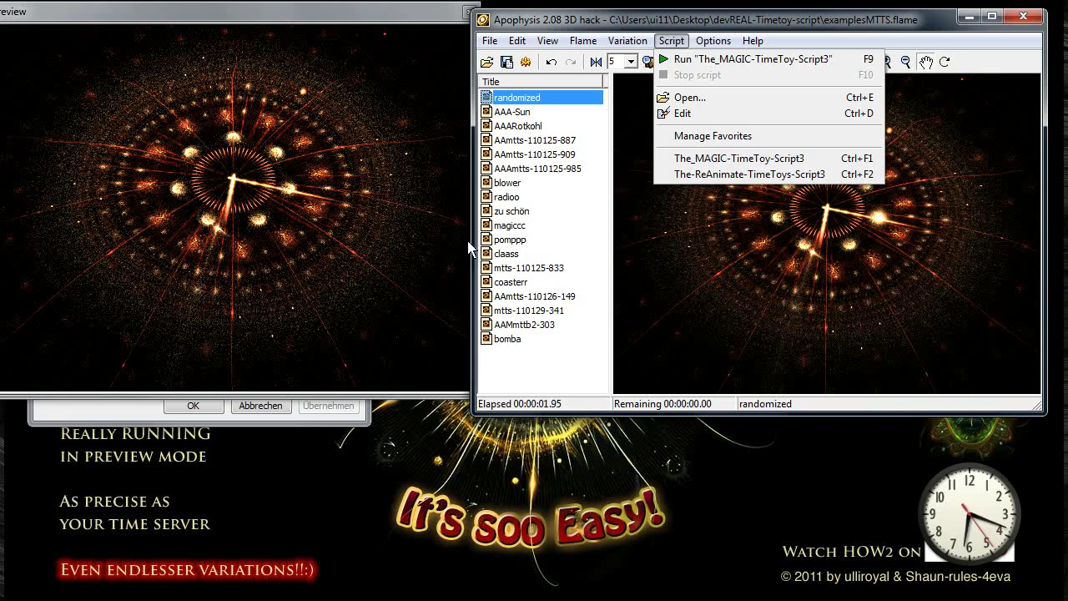
{"action": "key", "text": "Escape"}
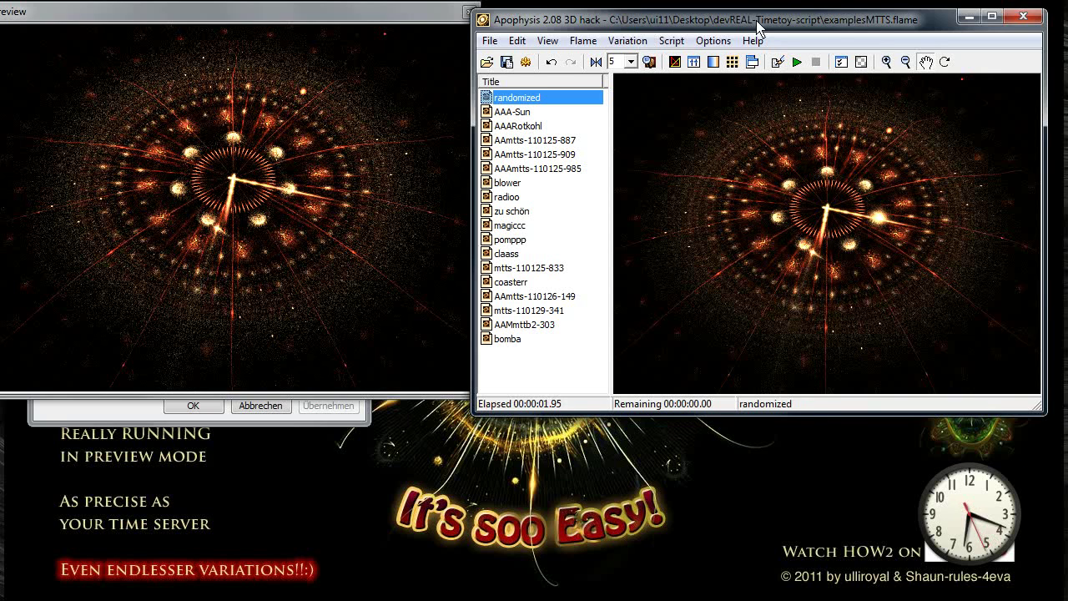
{"action": "left_click", "coordinate": [713, 61]}
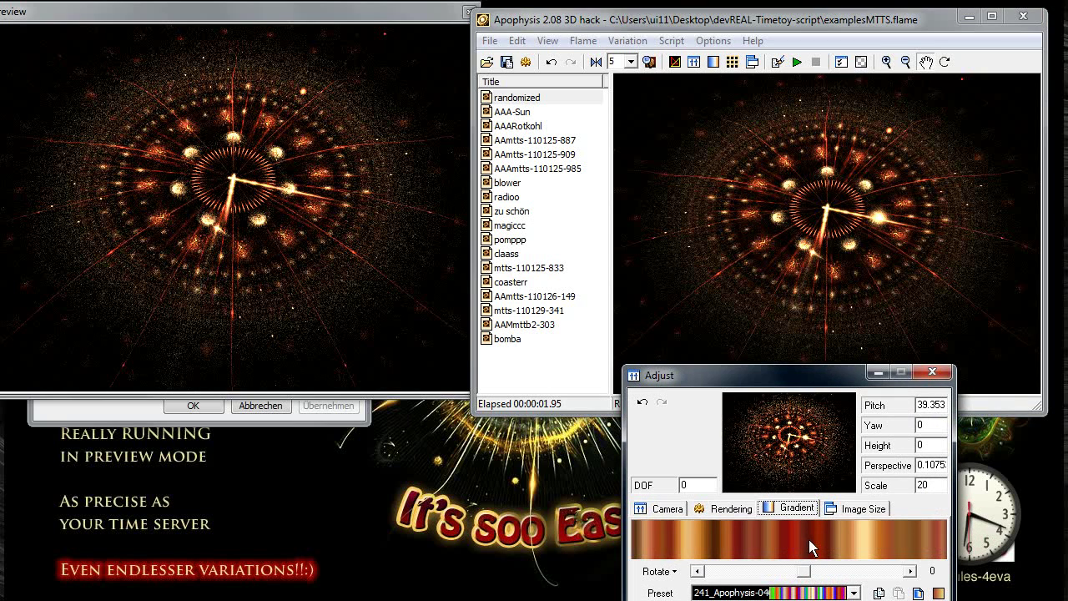
{"action": "left_click_drag", "start_coordinate": [809, 546], "coordinate": [773, 557]}
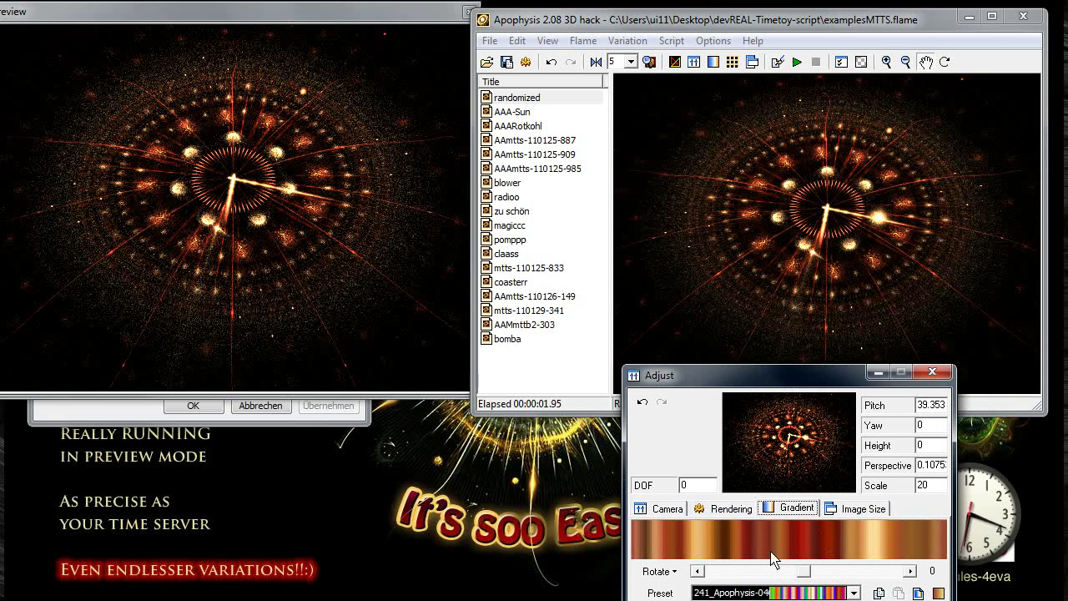
{"action": "left_click", "coordinate": [652, 594]}
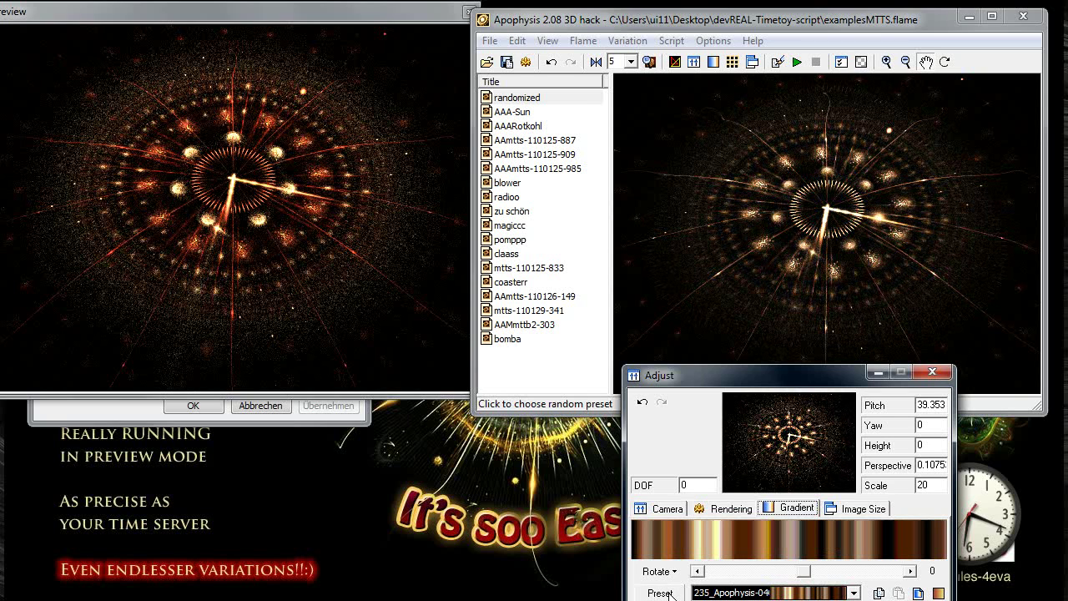
{"action": "left_click", "coordinate": [667, 593]}
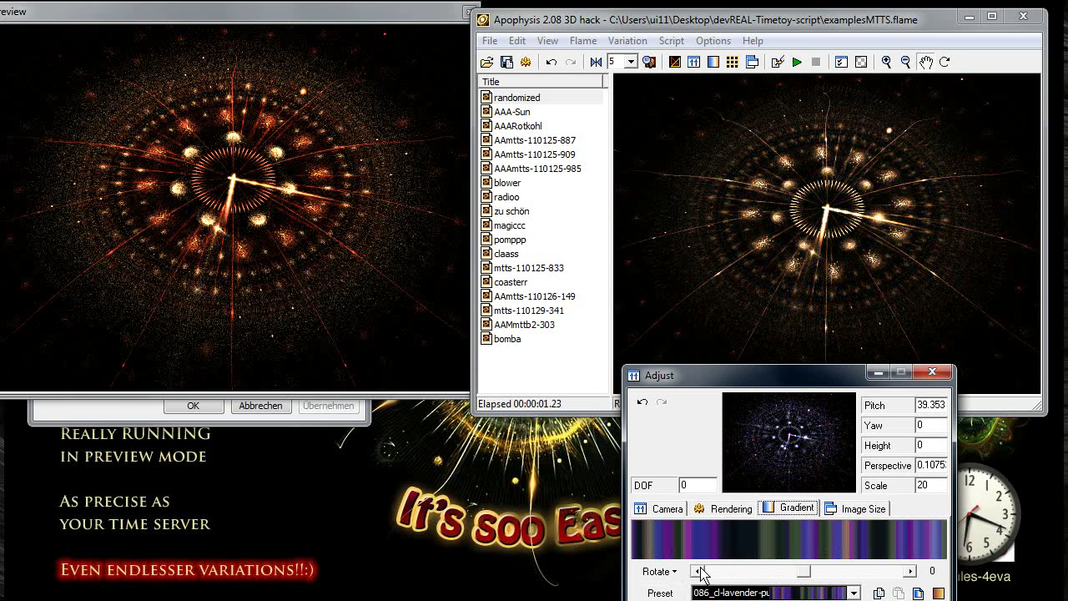
{"action": "left_click_drag", "start_coordinate": [793, 575], "coordinate": [764, 575]}
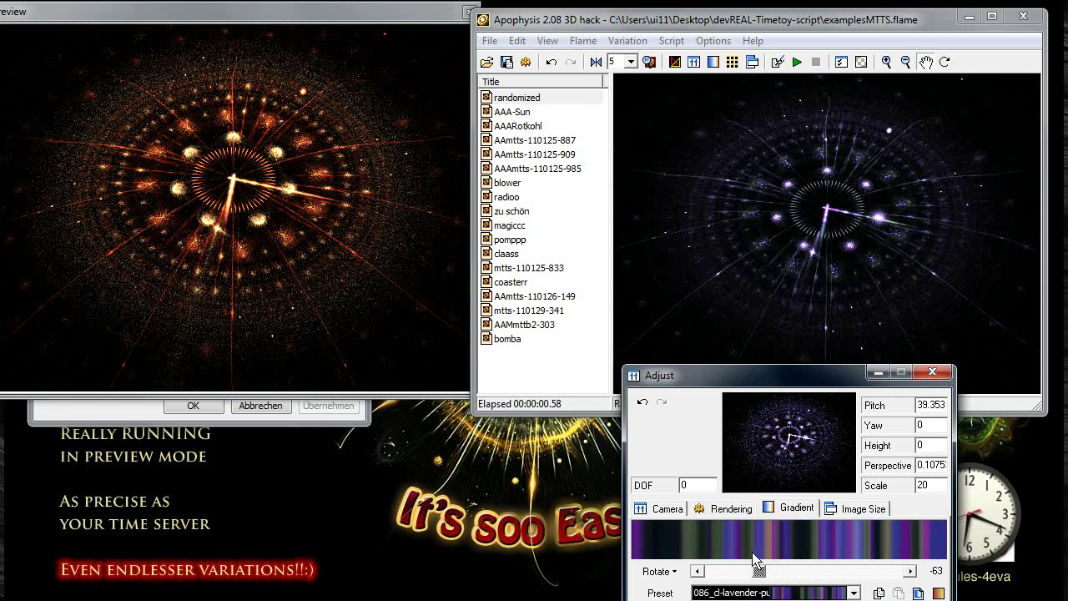
Step: Raise the render gamma to 1.27
{"action": "left_click", "coordinate": [731, 509]}
{"action": "left_click", "coordinate": [739, 551]}
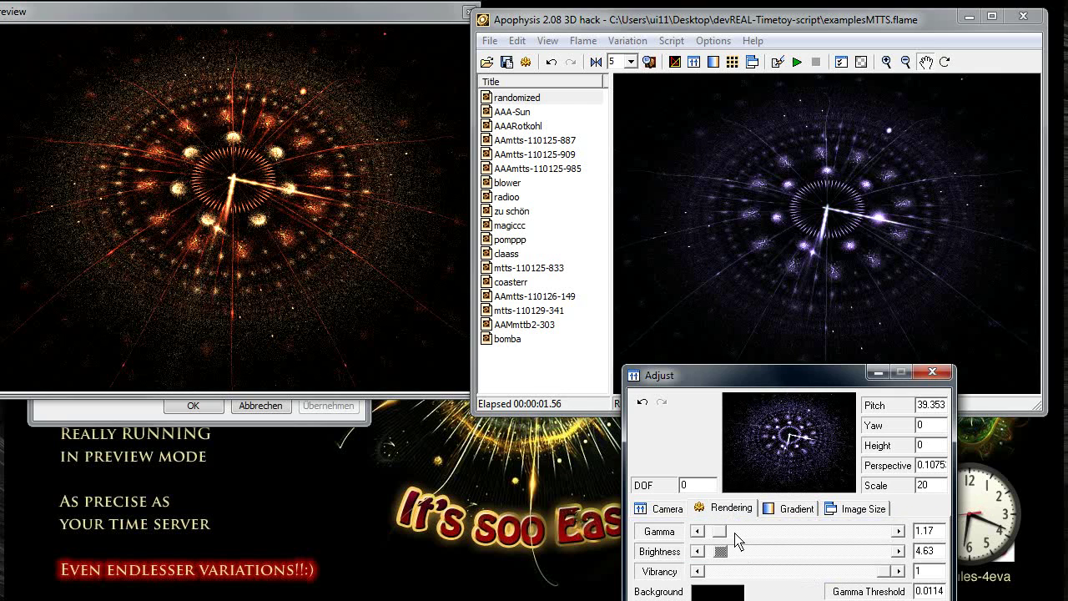
{"action": "left_click", "coordinate": [738, 532]}
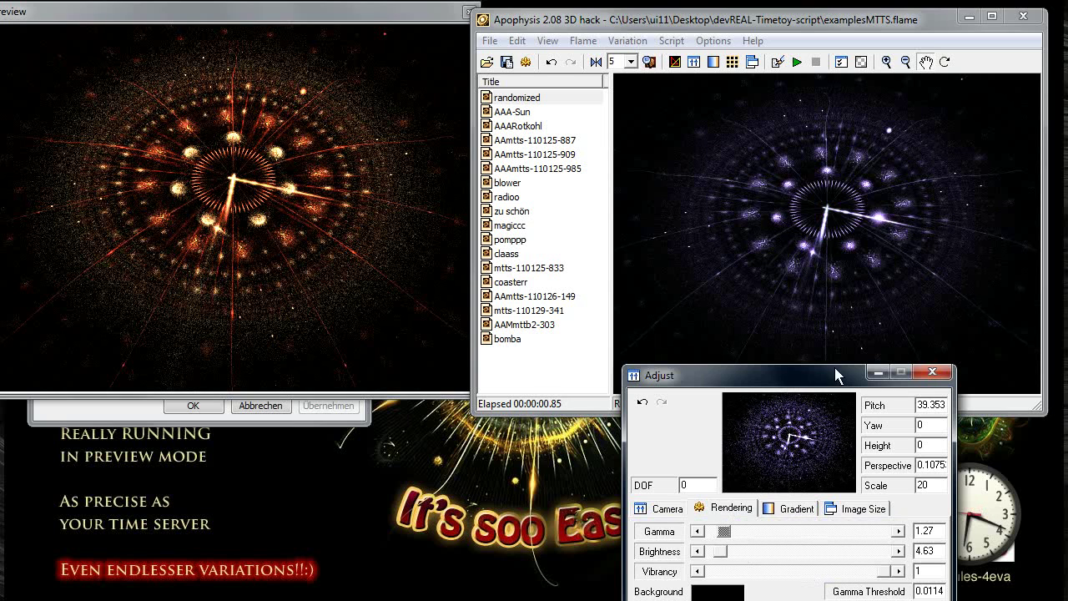
Step: Run The-ReAnimate-TimeToys-Script3 on the purple clock flame
{"action": "left_click", "coordinate": [672, 40]}
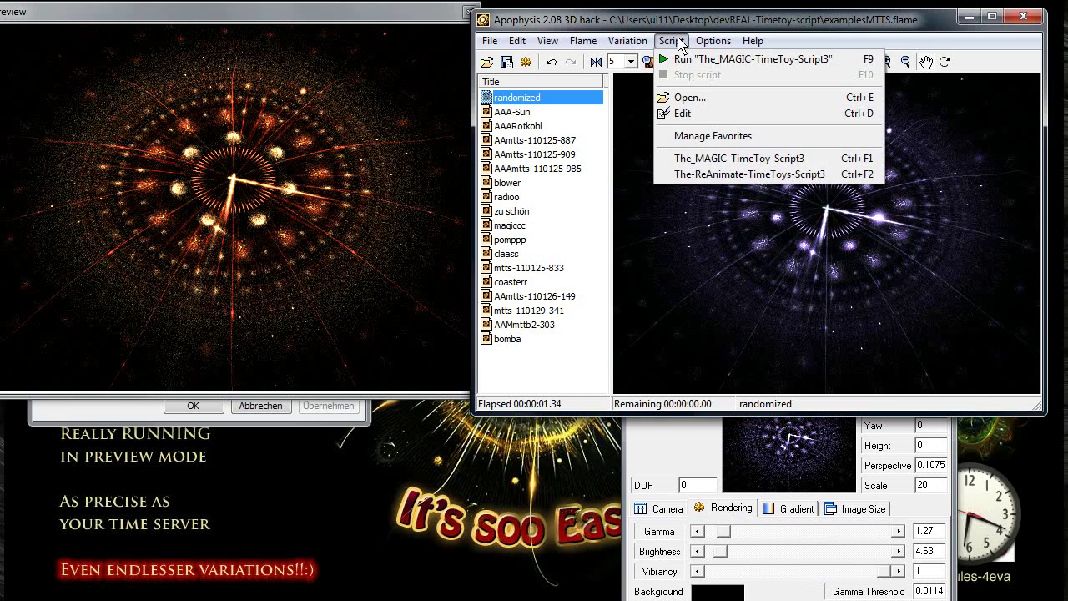
{"action": "left_click", "coordinate": [711, 177]}
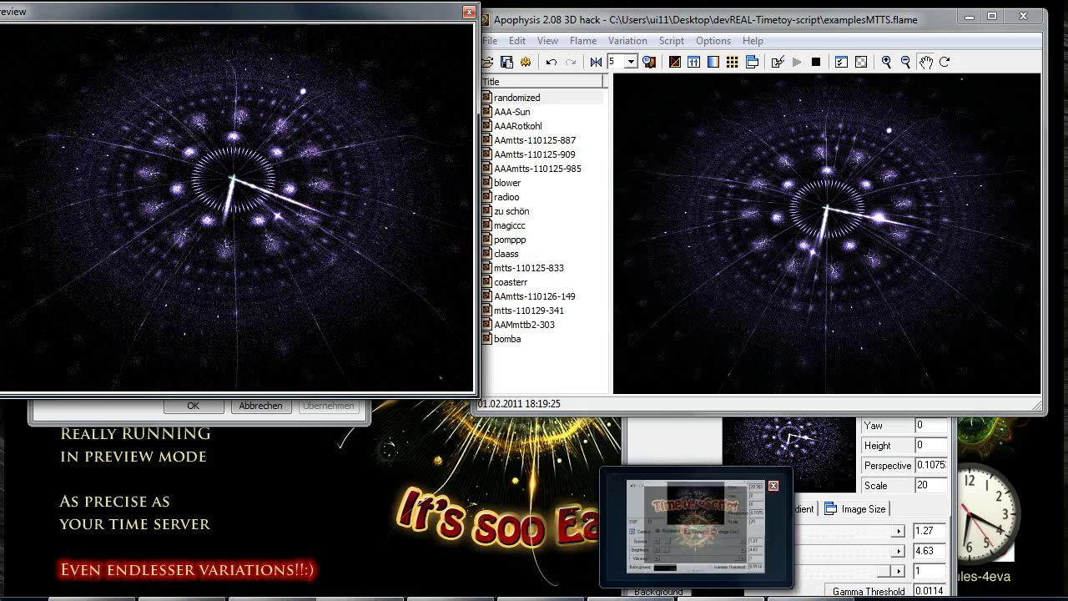
{"action": "left_click", "coordinate": [563, 412]}
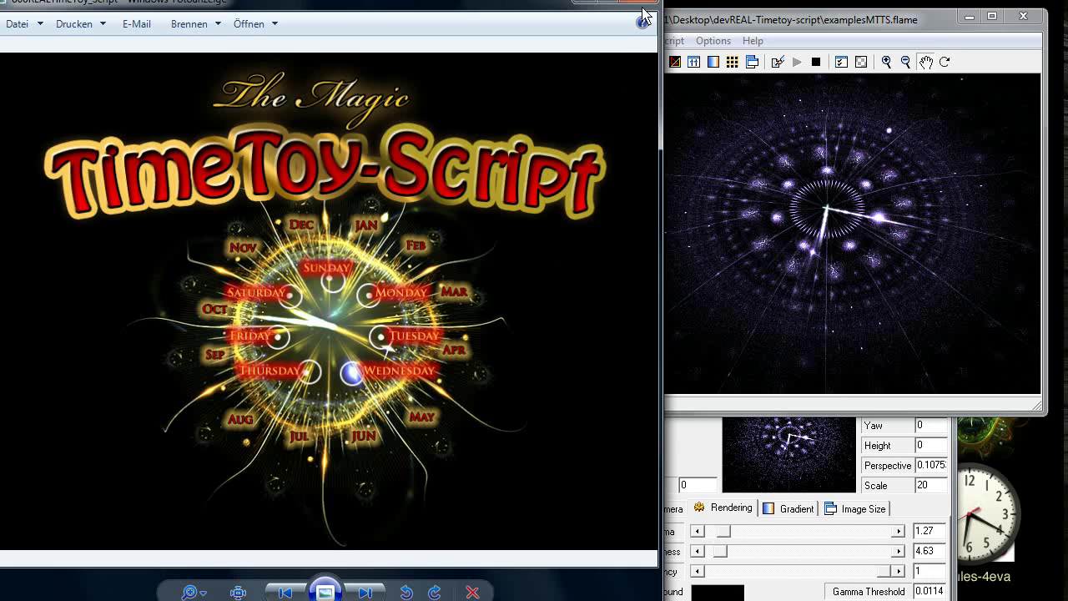
{"action": "left_click", "coordinate": [588, 6]}
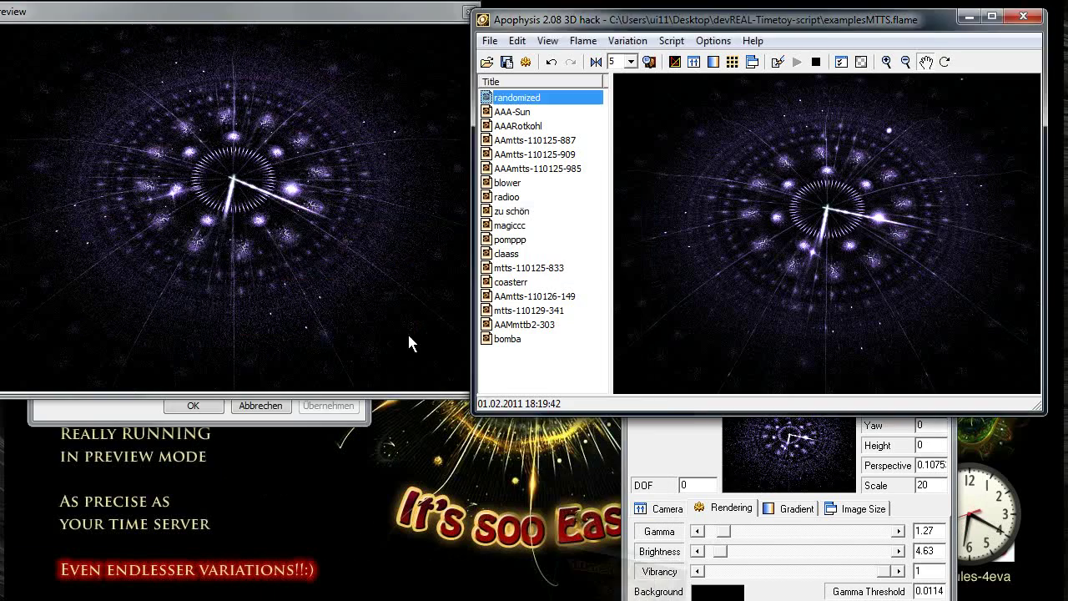
Step: Close the flame preview and sound settings, then run The_MAGIC-TimeToy-Script3 on the flame
{"action": "left_click", "coordinate": [409, 342]}
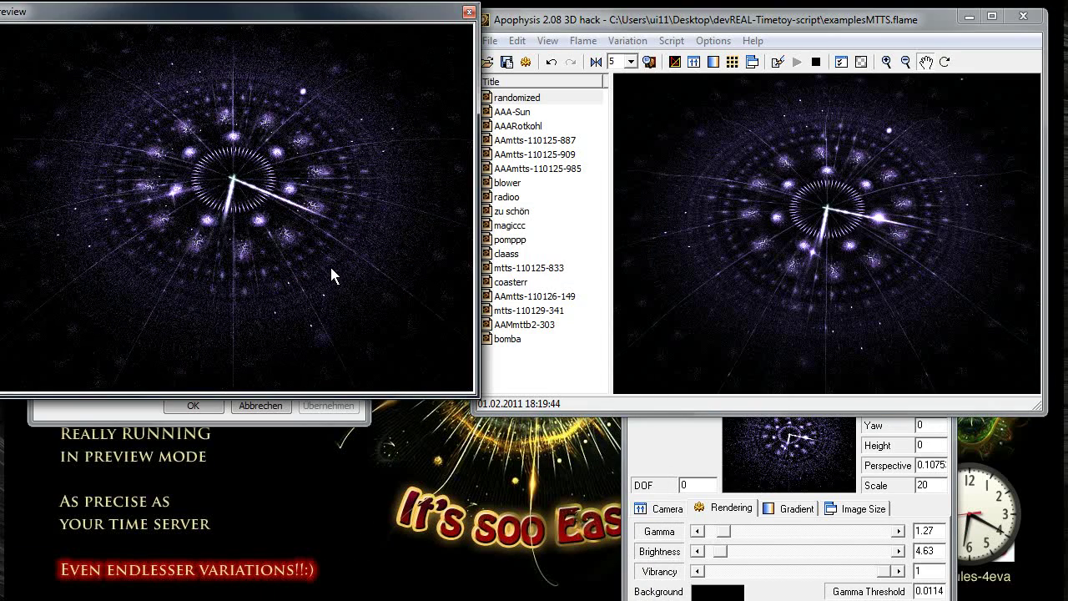
{"action": "left_click", "coordinate": [470, 12]}
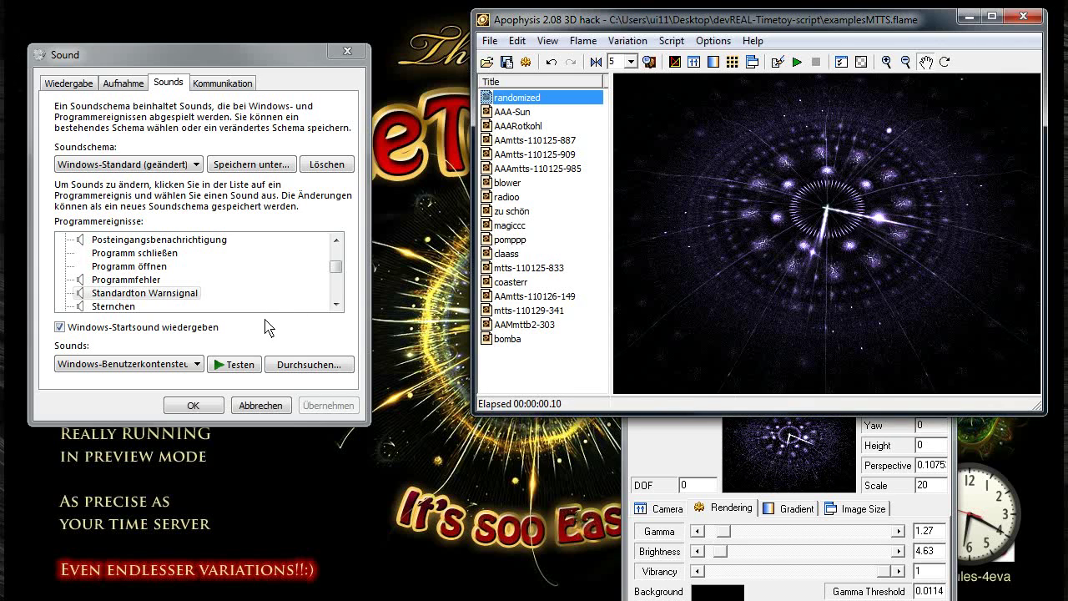
{"action": "left_click", "coordinate": [269, 406]}
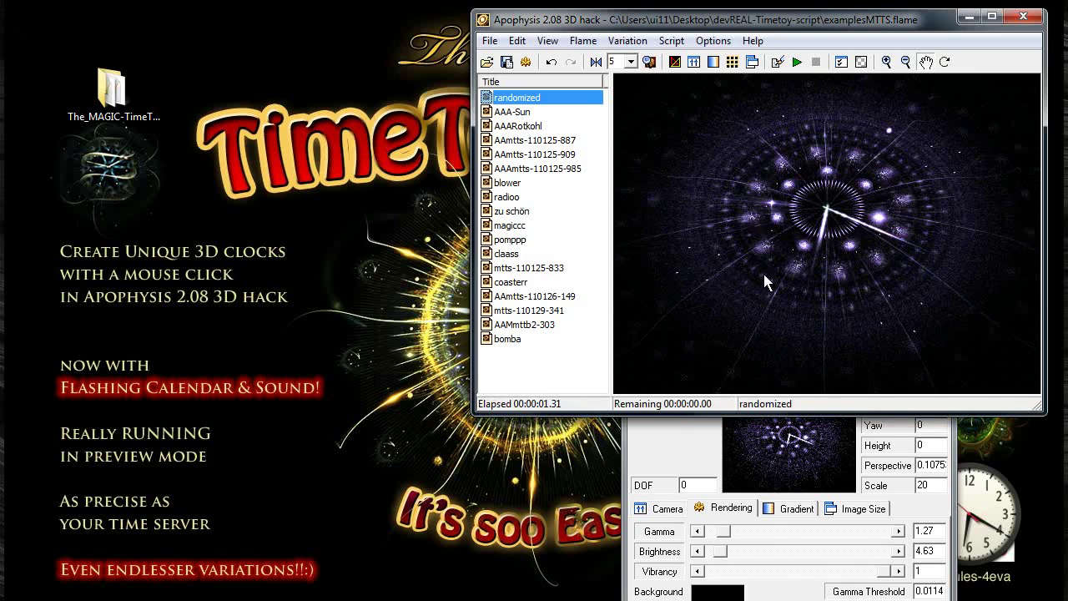
{"action": "left_click", "coordinate": [668, 47]}
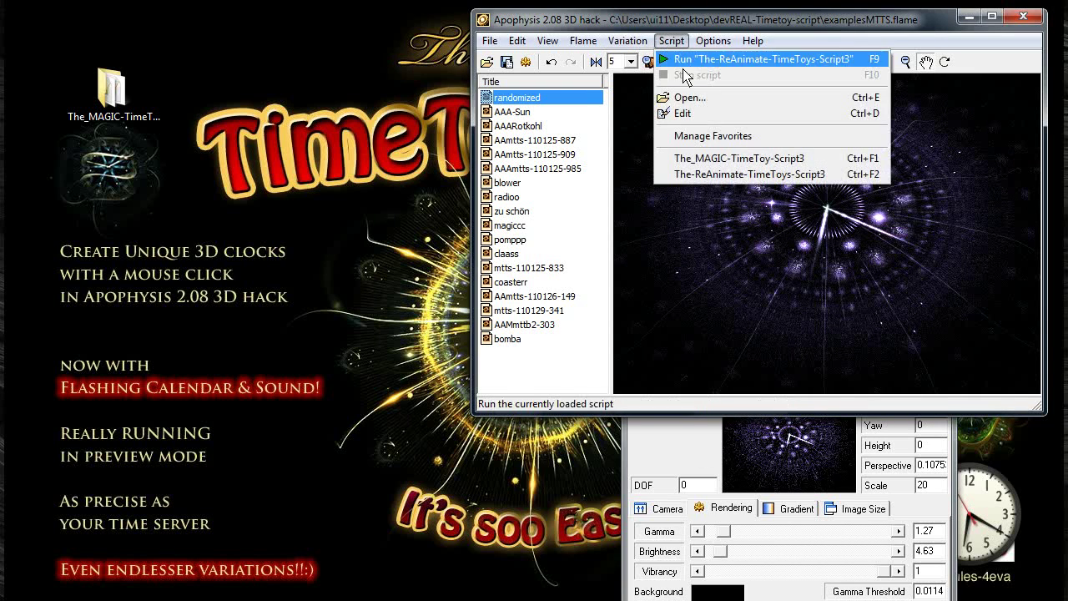
{"action": "left_click", "coordinate": [706, 158]}
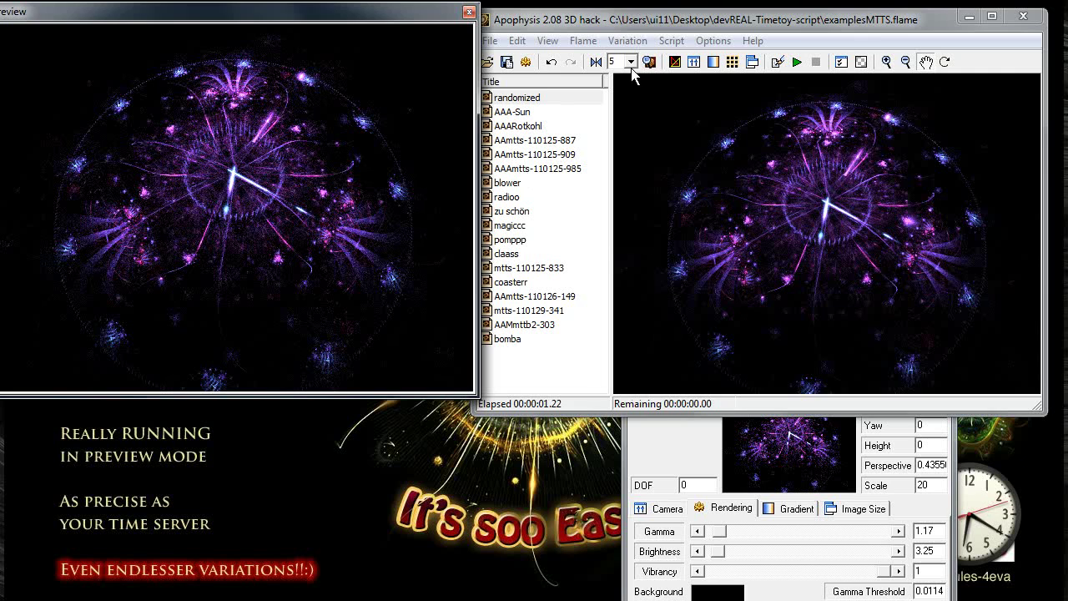
Step: In the Transform Editor, zero the swirl variation on transform 6
{"action": "left_click", "coordinate": [675, 61]}
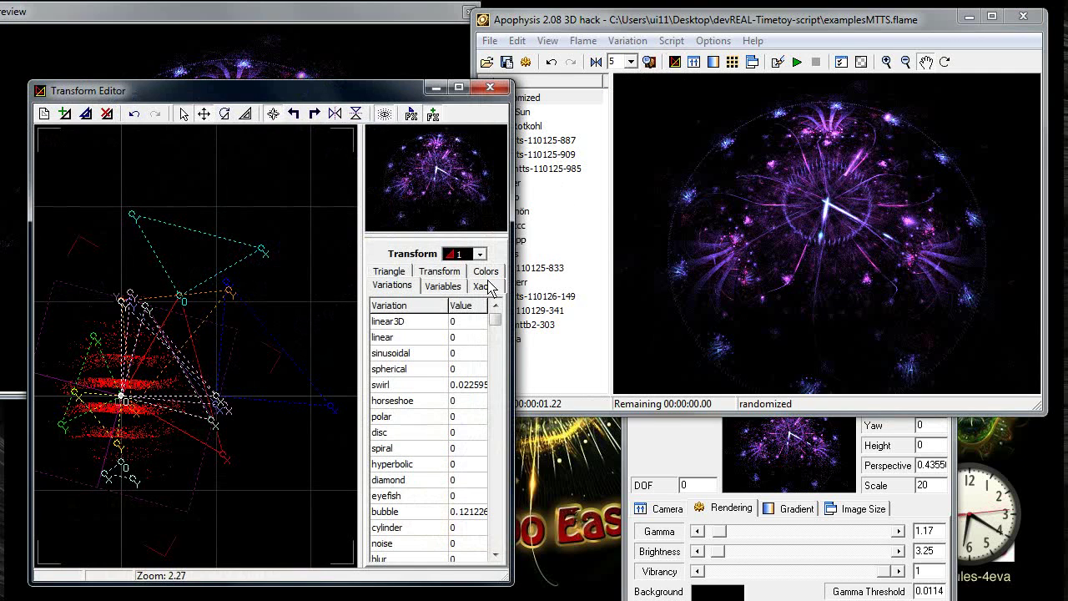
{"action": "left_click", "coordinate": [465, 254]}
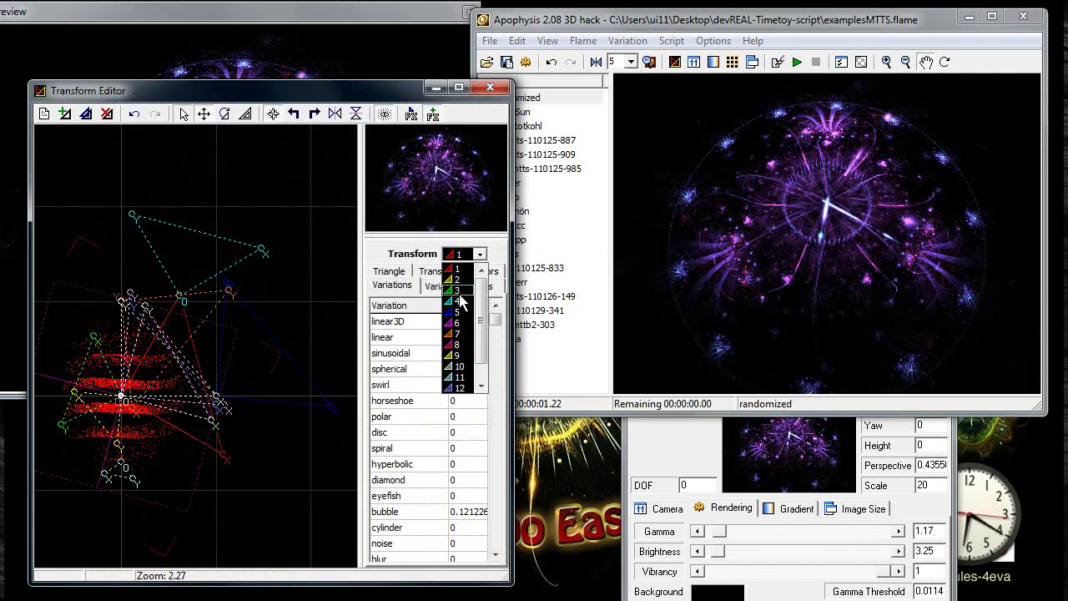
{"action": "left_click", "coordinate": [461, 323]}
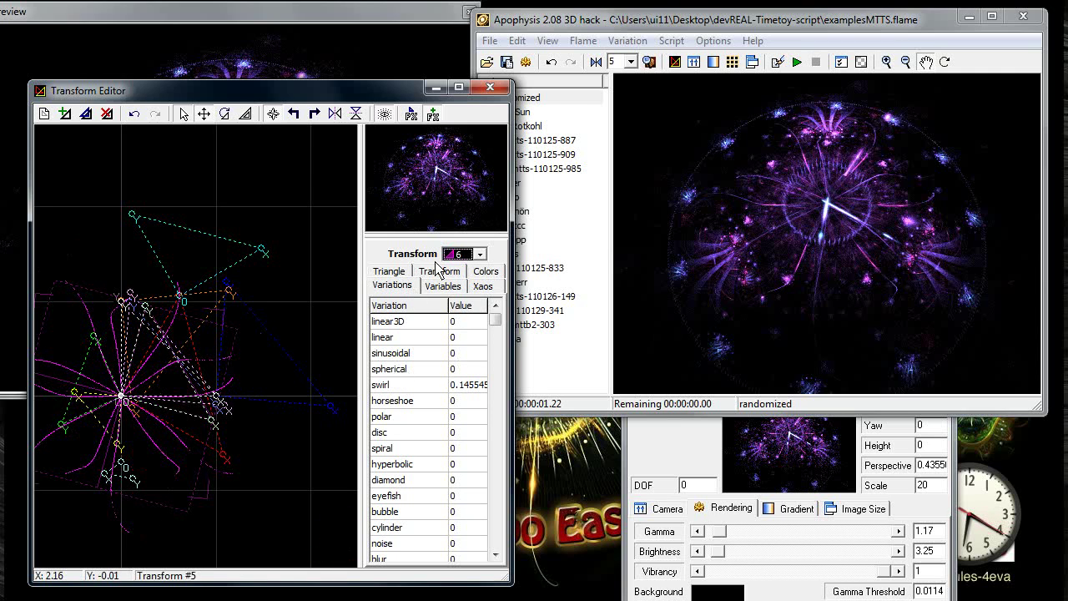
{"action": "double_click", "coordinate": [404, 385]}
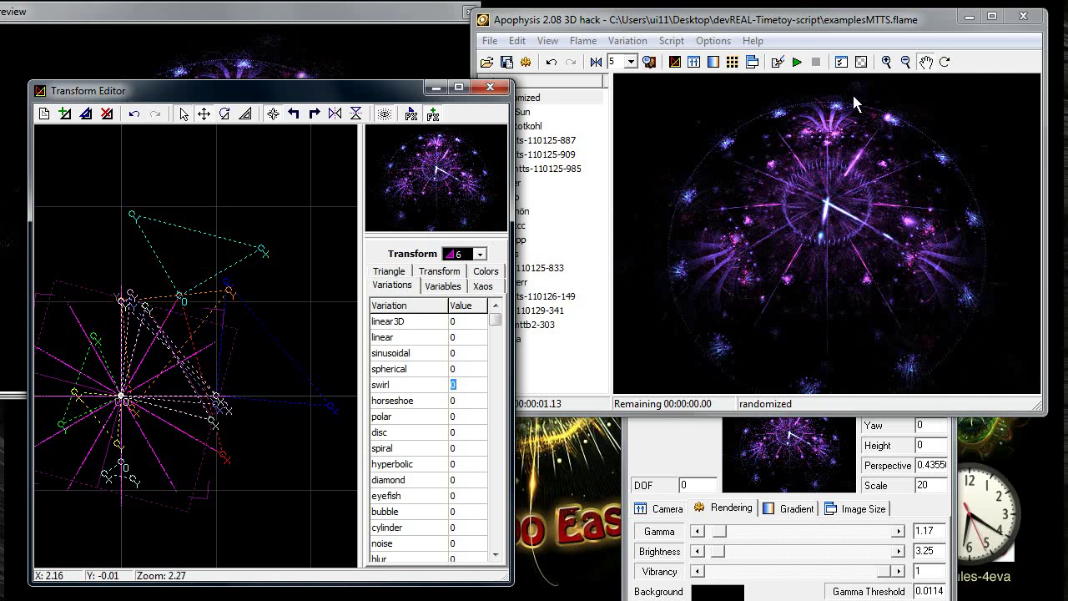
Step: Run the ReAnimate TimeToys script to replay the clock animation, then close its preview
{"action": "left_click", "coordinate": [679, 42]}
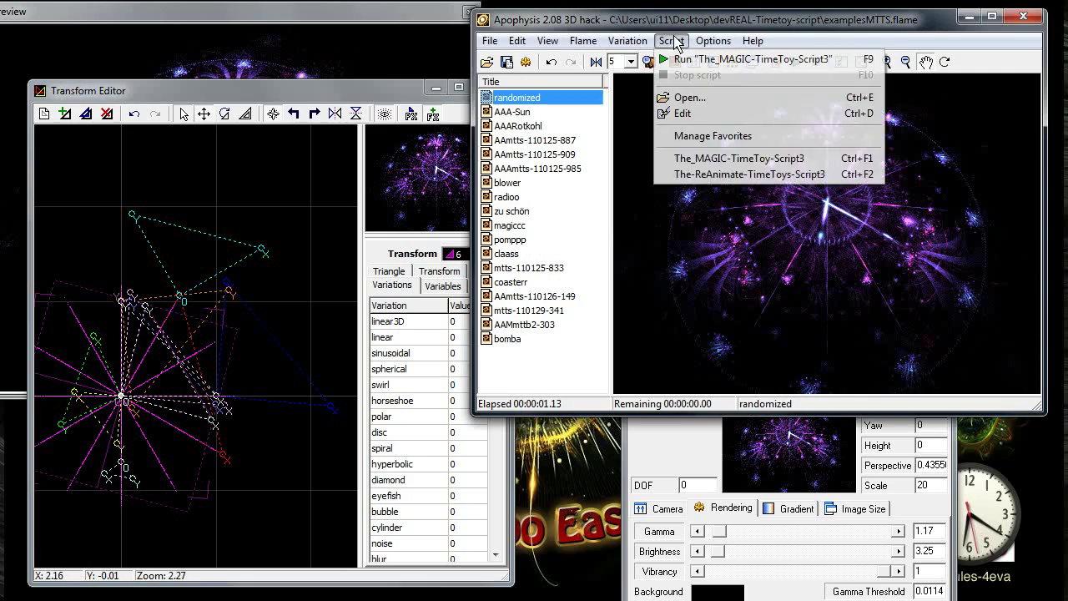
{"action": "left_click", "coordinate": [681, 174]}
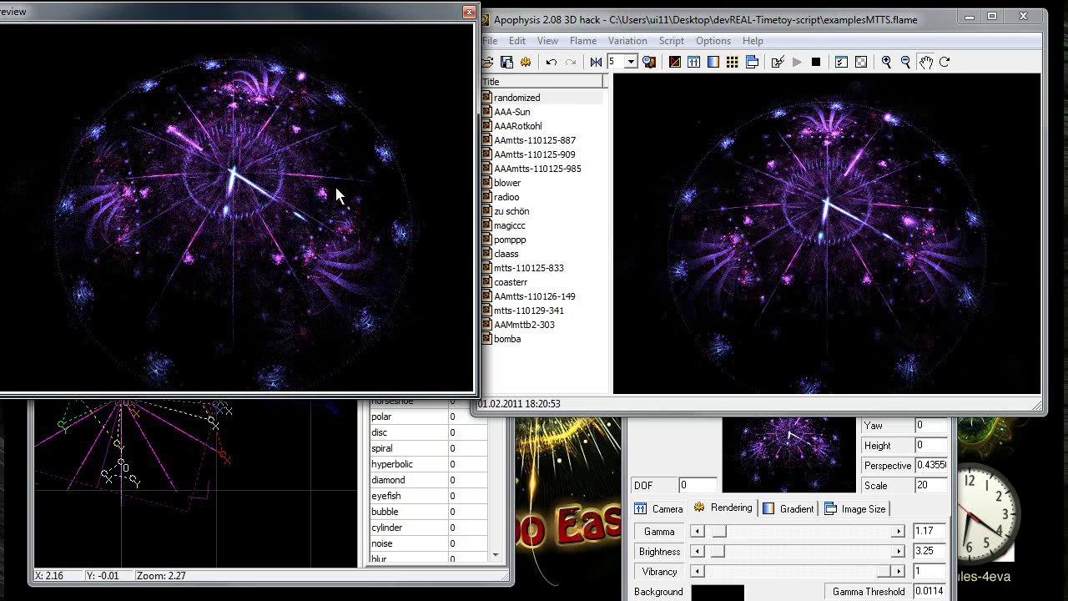
{"action": "left_click", "coordinate": [470, 12]}
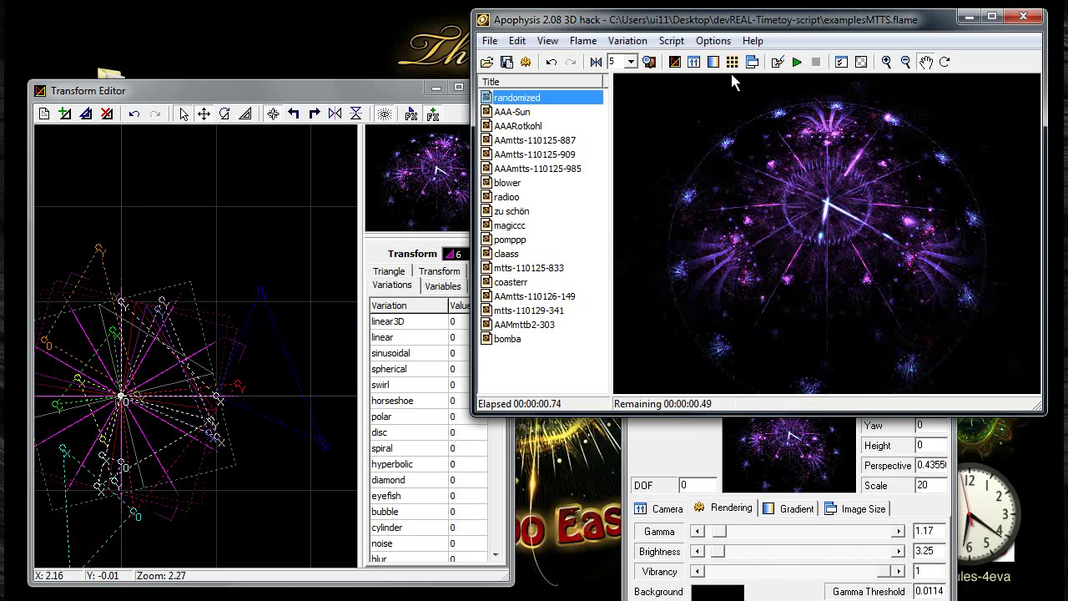
Step: Open the TimeToys script for editing, add a semicolon on line 38 and change snd:=1 to snd:=0
{"action": "left_click", "coordinate": [778, 64]}
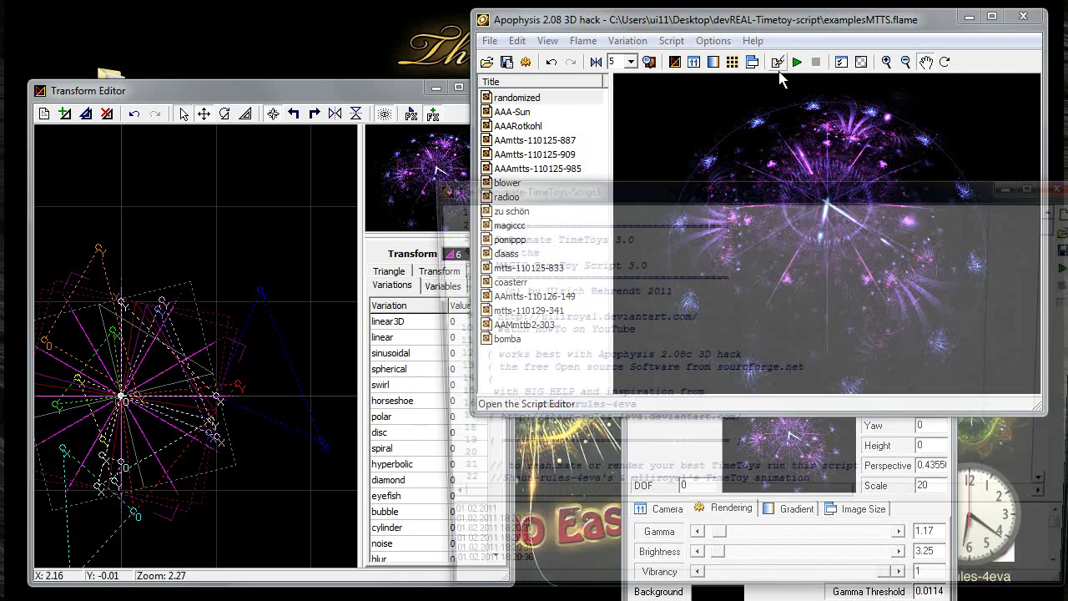
{"action": "scroll", "coordinate": [621, 318], "scroll_direction": "down", "scroll_amount": 9}
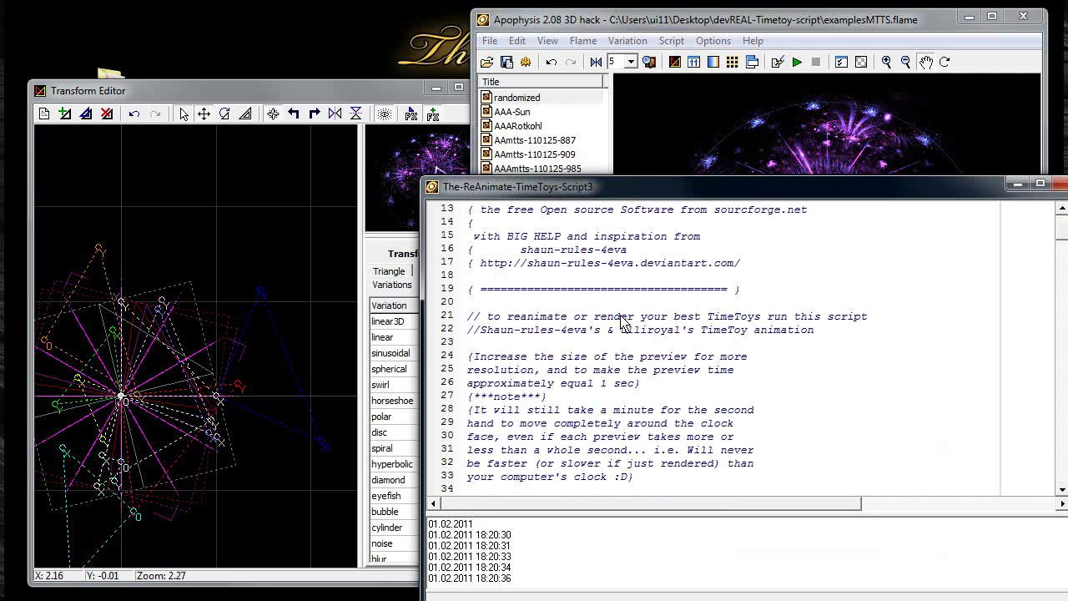
{"action": "left_click", "coordinate": [621, 327]}
{"action": "type", "text": ";"}
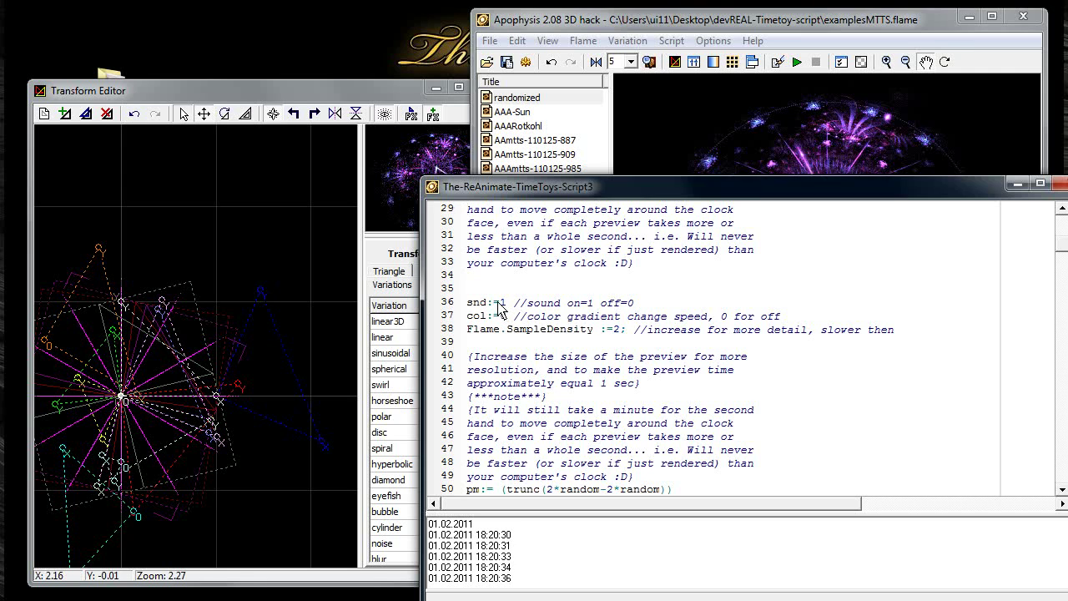
{"action": "left_click_drag", "start_coordinate": [494, 303], "coordinate": [506, 304]}
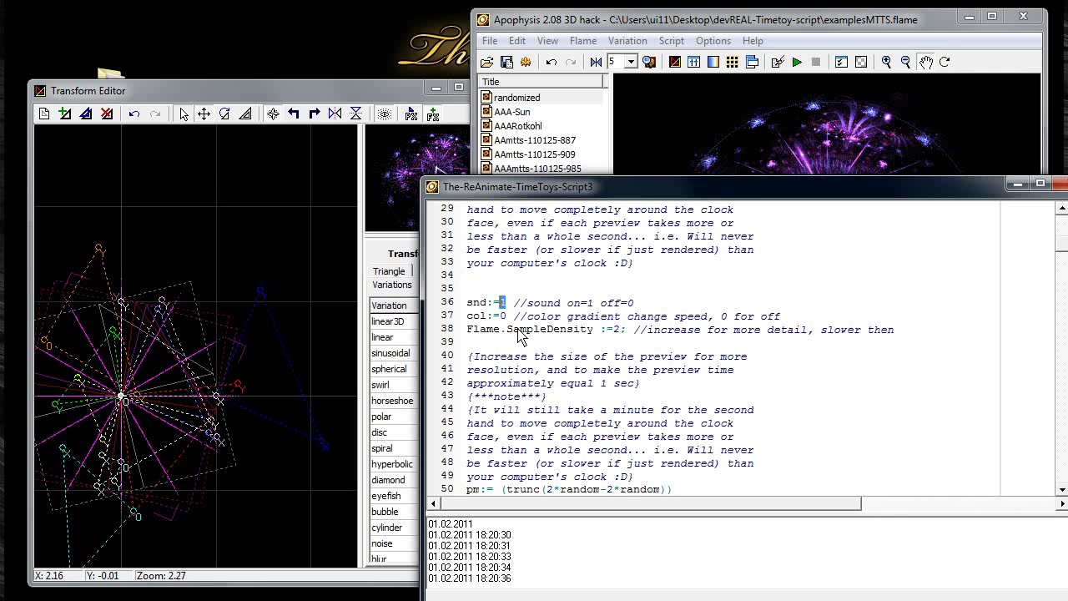
{"action": "type", "text": "0"}
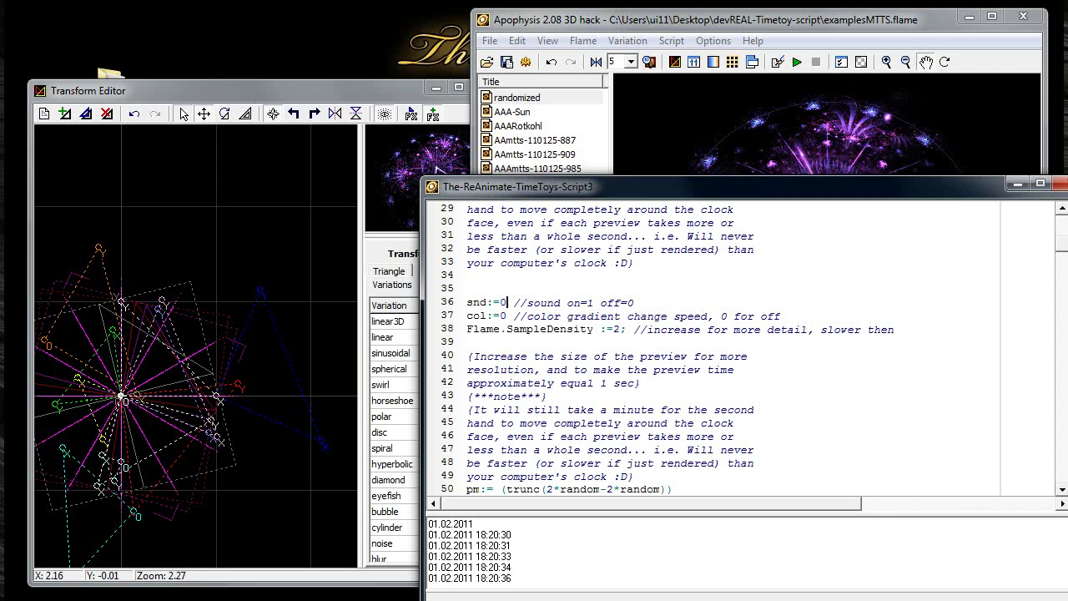
Step: Run the edited script with F9, then undo the edit to restore snd:=1
{"action": "key", "text": "F9"}
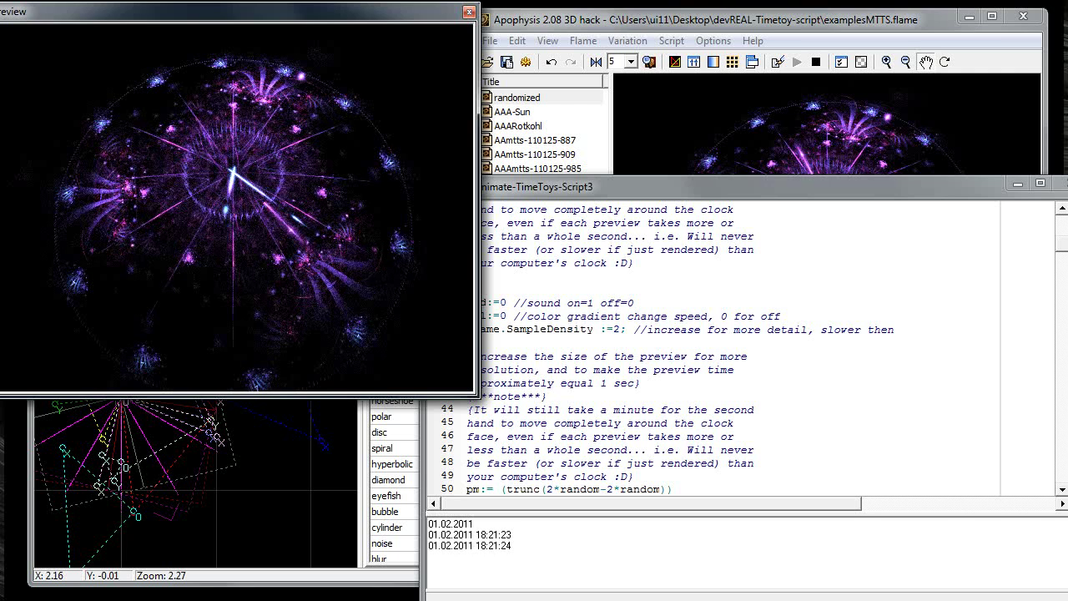
{"action": "right_click", "coordinate": [682, 285]}
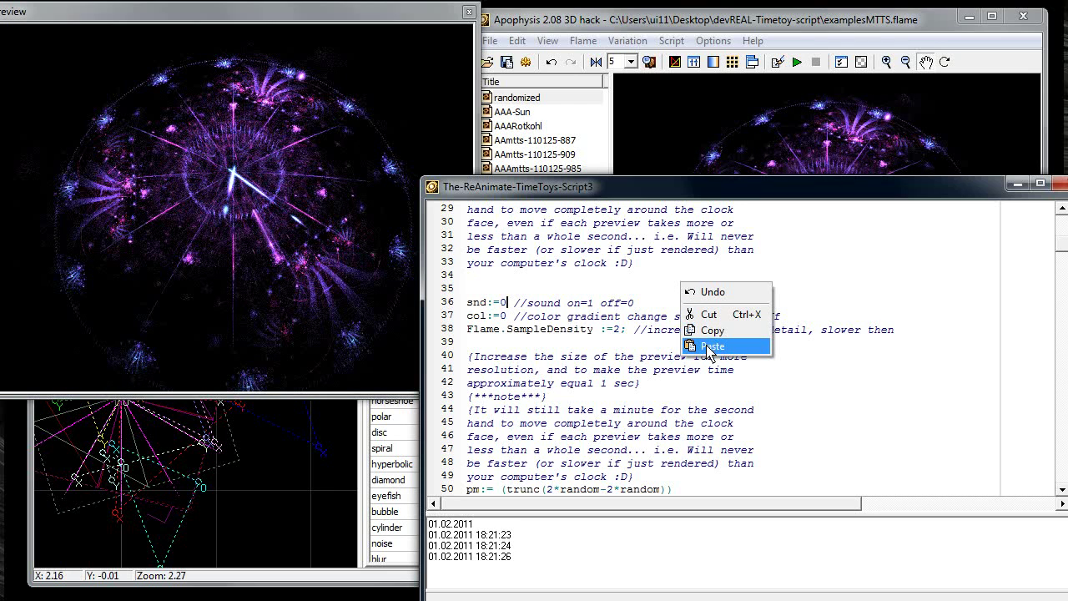
{"action": "left_click", "coordinate": [697, 290]}
{"action": "key", "text": "BackSpace"}
{"action": "right_click", "coordinate": [709, 294]}
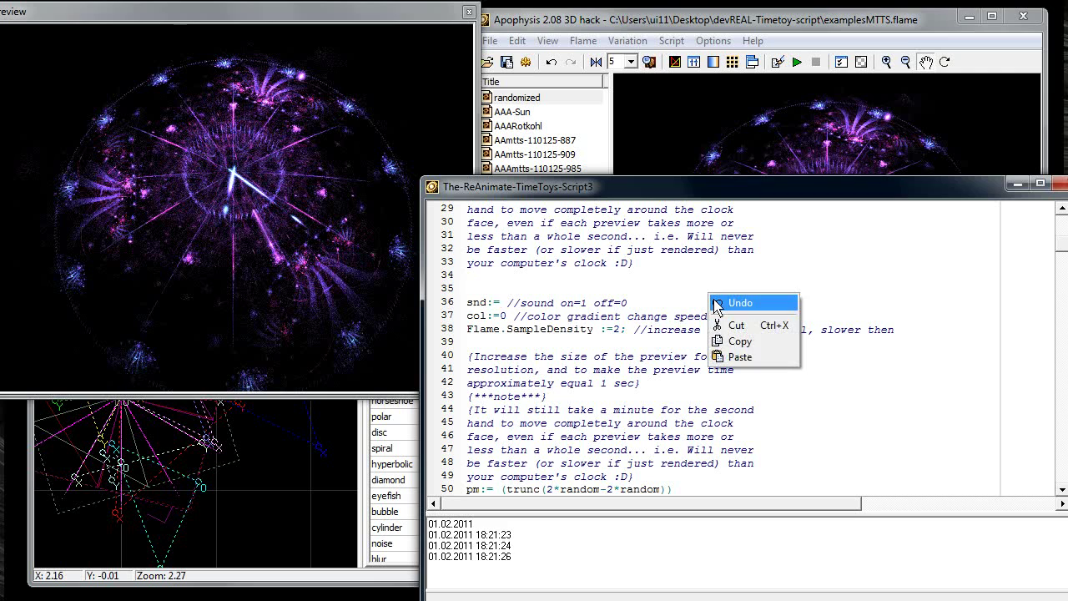
{"action": "left_click", "coordinate": [720, 303]}
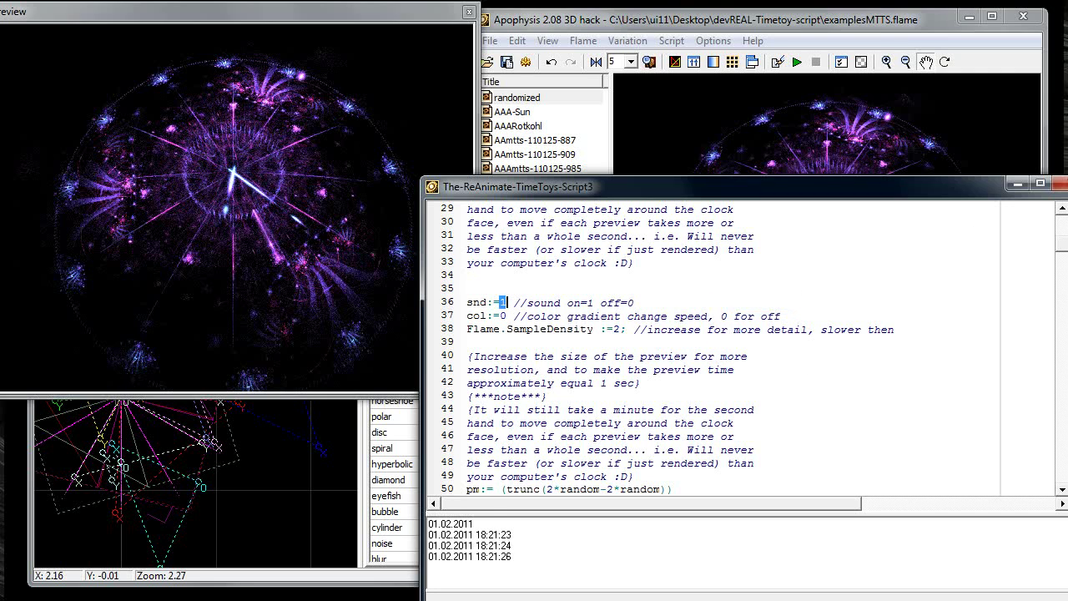
Step: Rerun the ReAnimate TimeToys script with sound on and close its animation preview
{"action": "key", "text": "F9"}
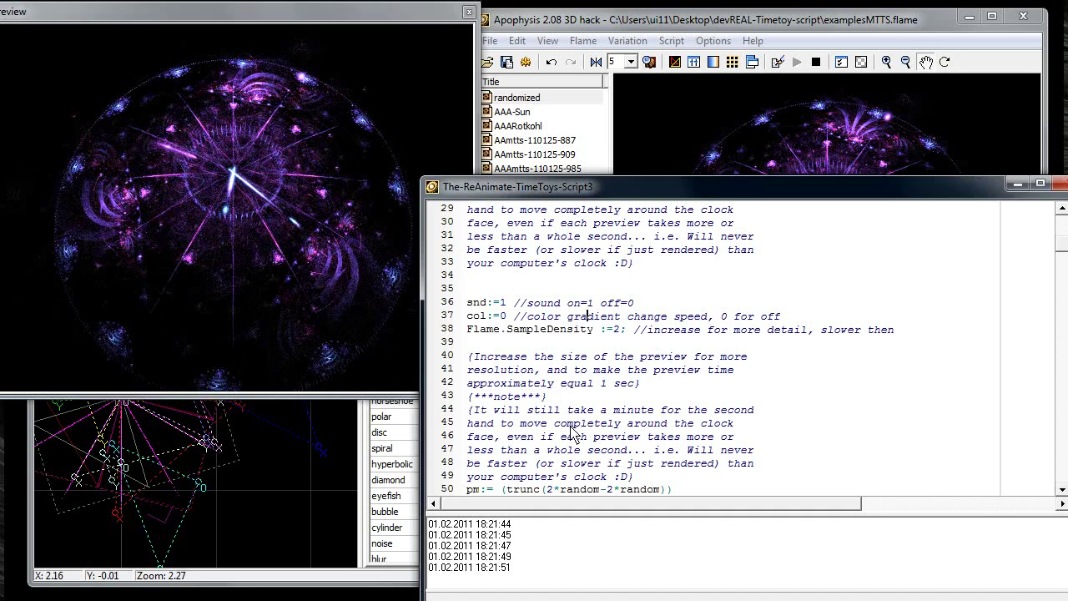
{"action": "left_click", "coordinate": [470, 13]}
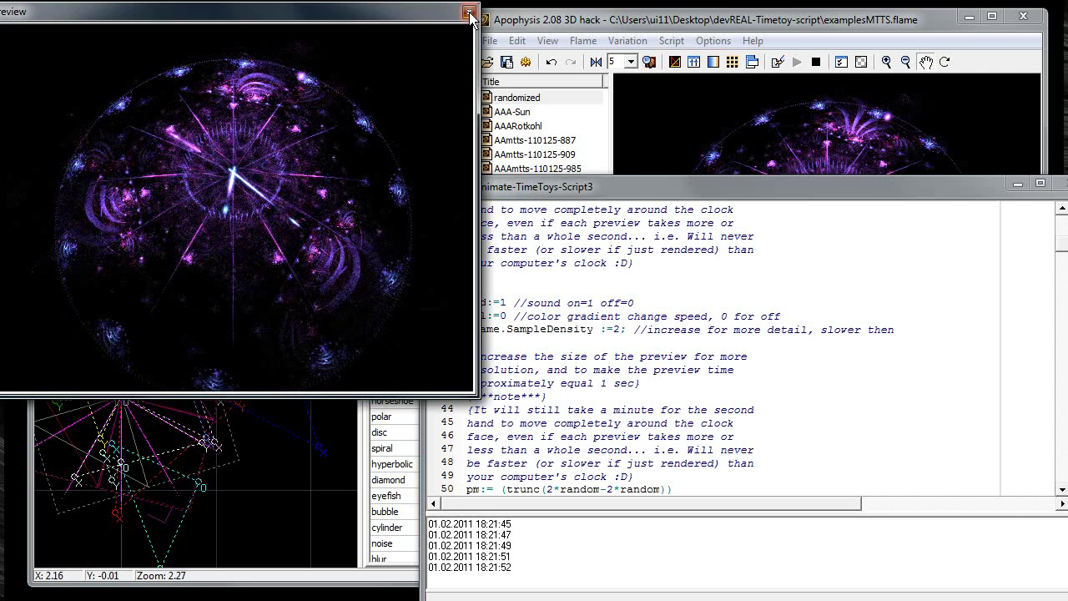
{"action": "left_click", "coordinate": [470, 13]}
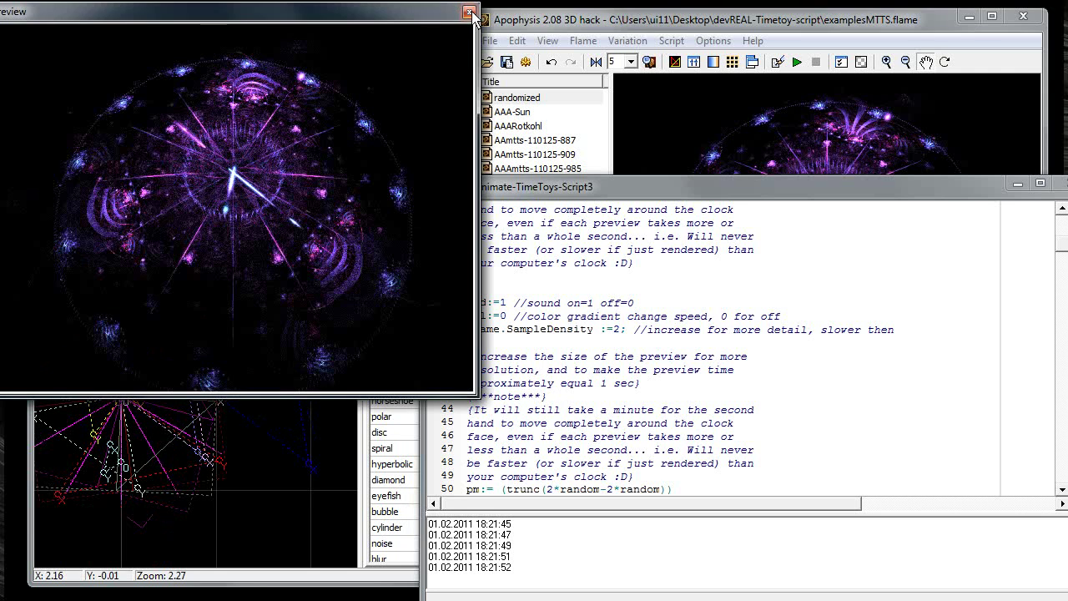
Step: In the Transform Editor, look through transforms 3 and 2, then select transform 4
{"action": "left_click", "coordinate": [290, 426]}
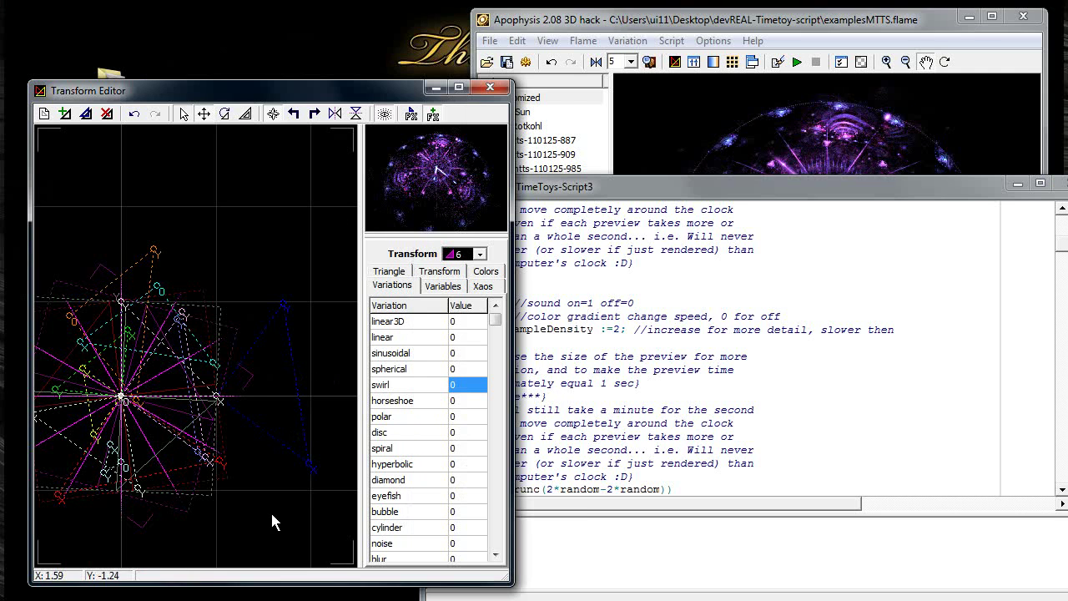
{"action": "left_click", "coordinate": [185, 431]}
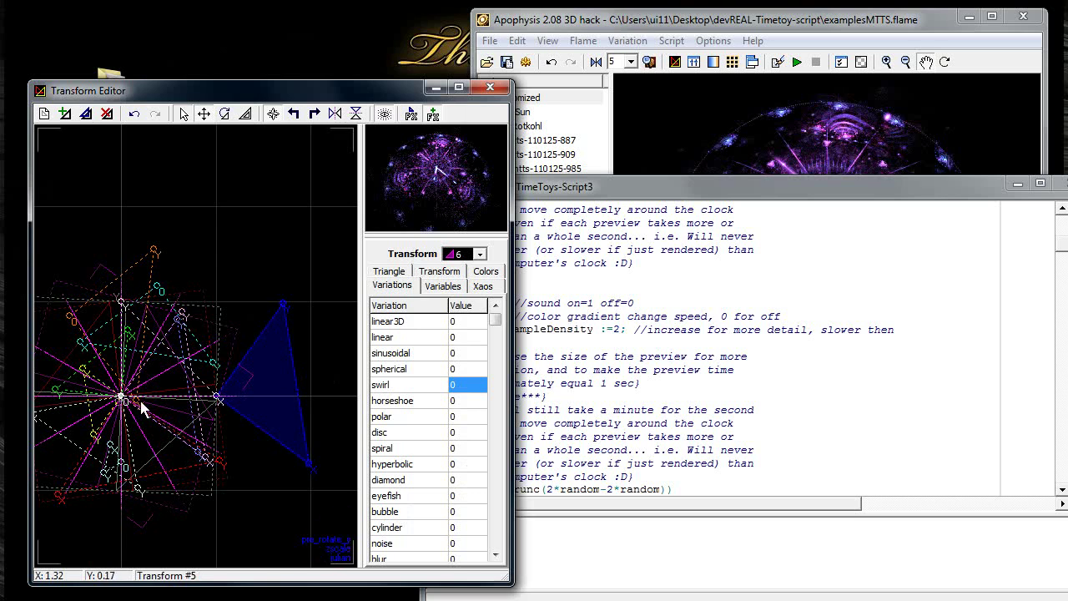
{"action": "left_click", "coordinate": [479, 254]}
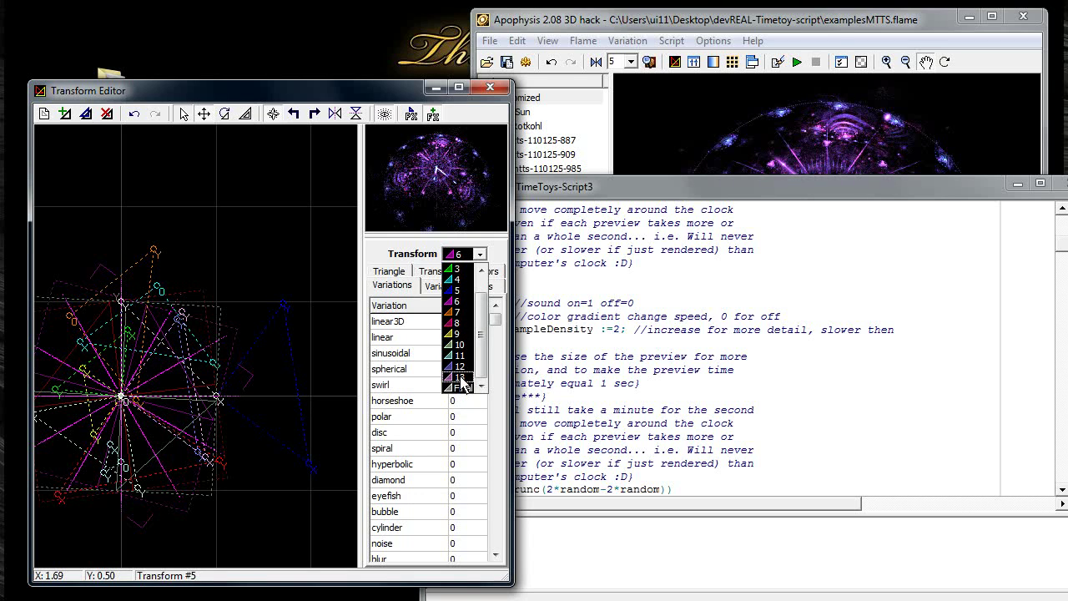
{"action": "left_click", "coordinate": [456, 271]}
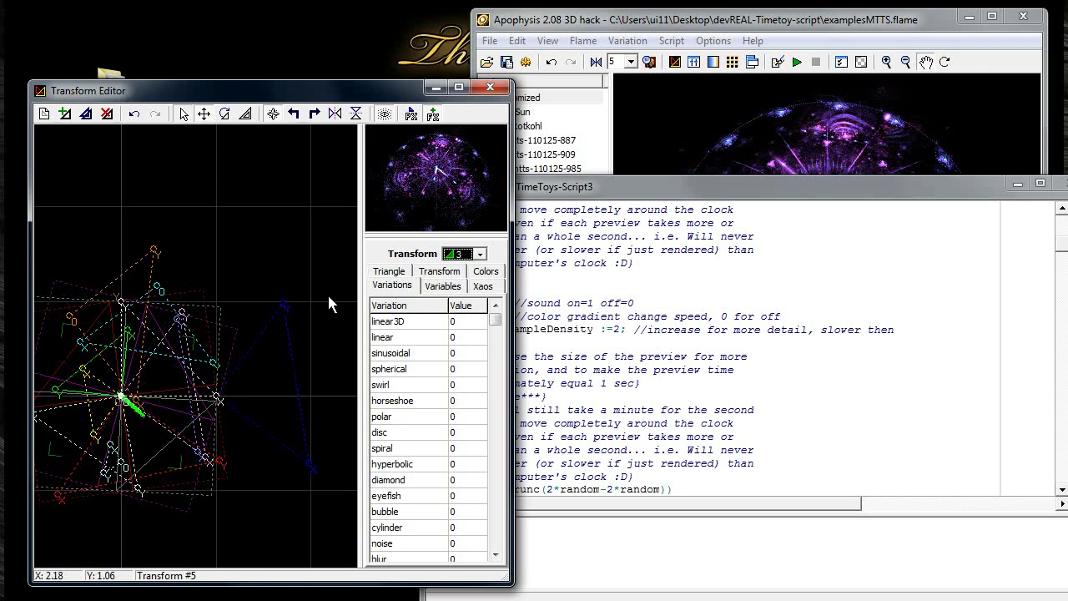
{"action": "left_click", "coordinate": [460, 255]}
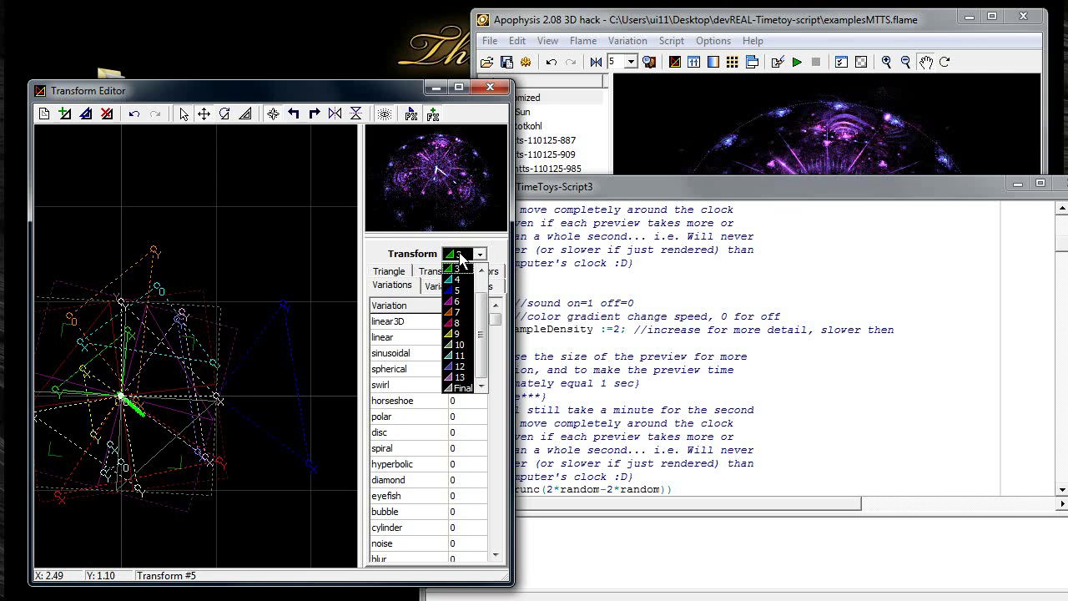
{"action": "scroll", "coordinate": [460, 259], "scroll_direction": "up", "scroll_amount": 2}
{"action": "left_click", "coordinate": [457, 269]}
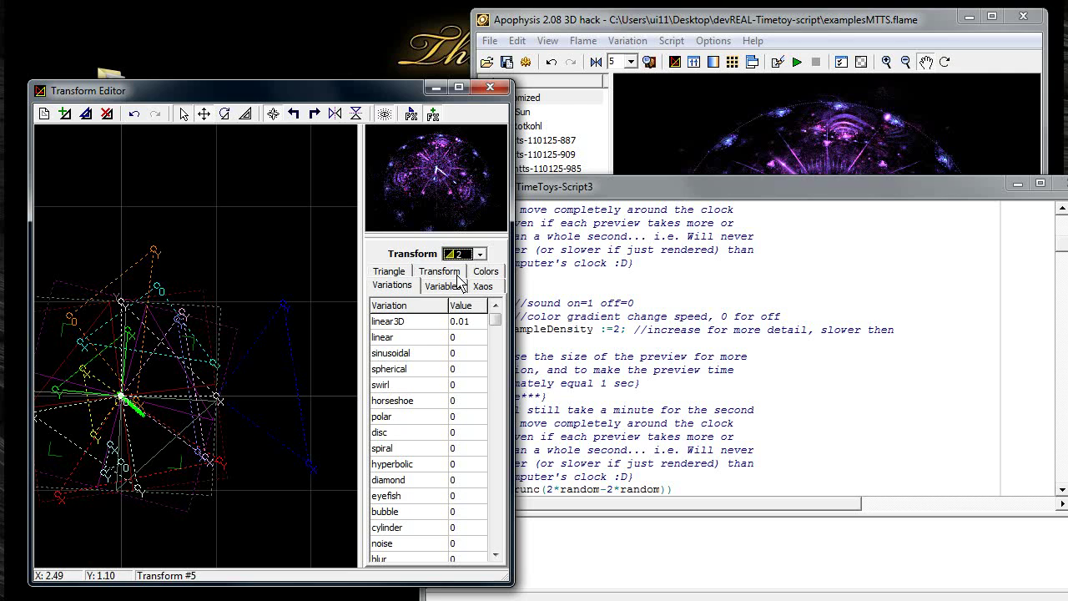
{"action": "left_click", "coordinate": [455, 257]}
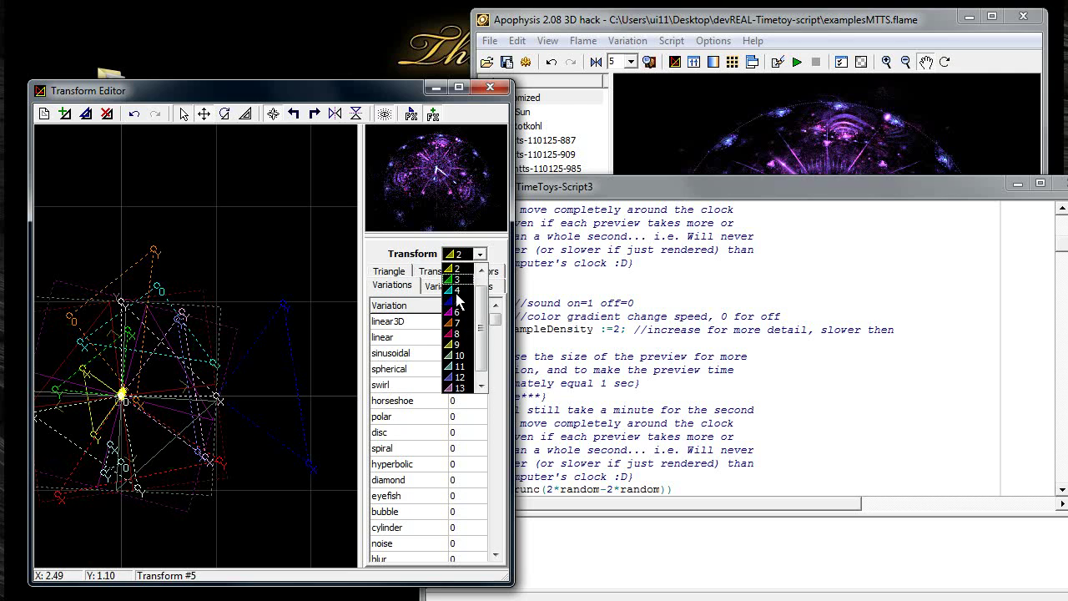
{"action": "left_click", "coordinate": [458, 290]}
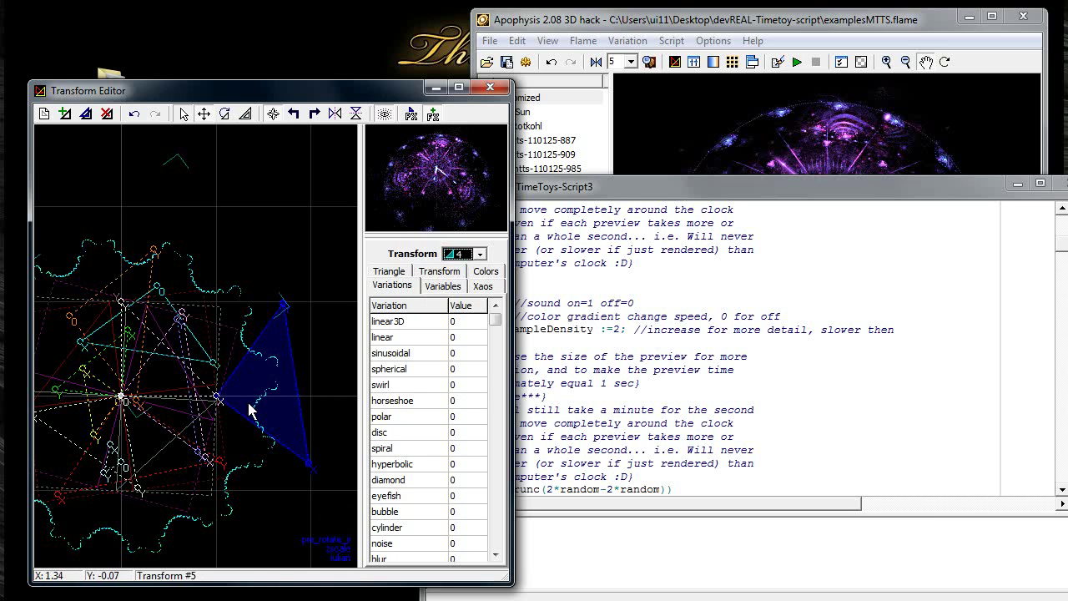
Step: Drag transform 4's julian amount down from 1.52613 to 1.16413
{"action": "left_click", "coordinate": [499, 457]}
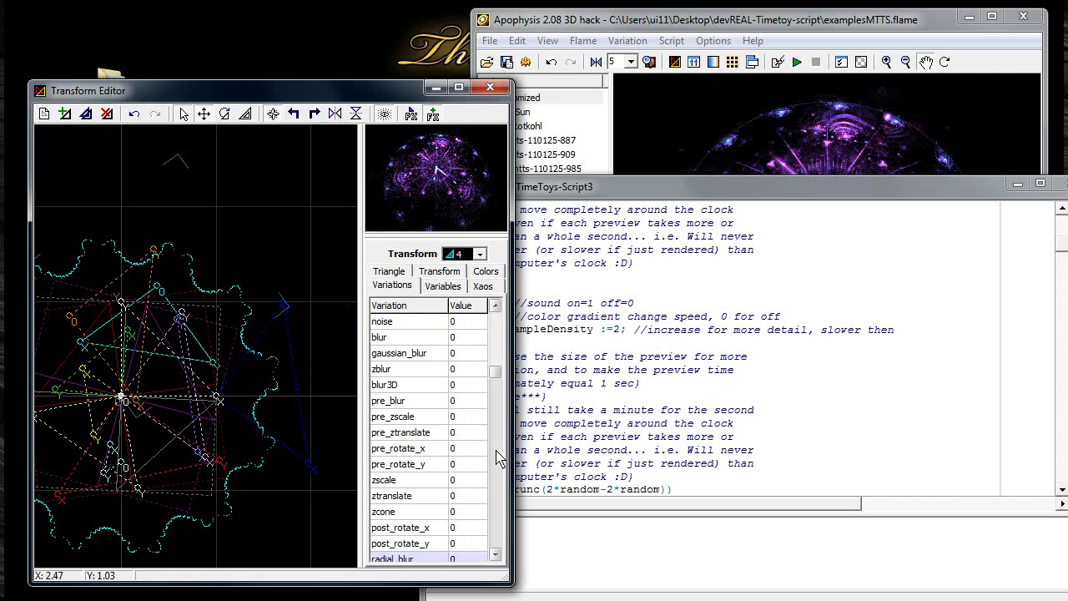
{"action": "left_click", "coordinate": [499, 458]}
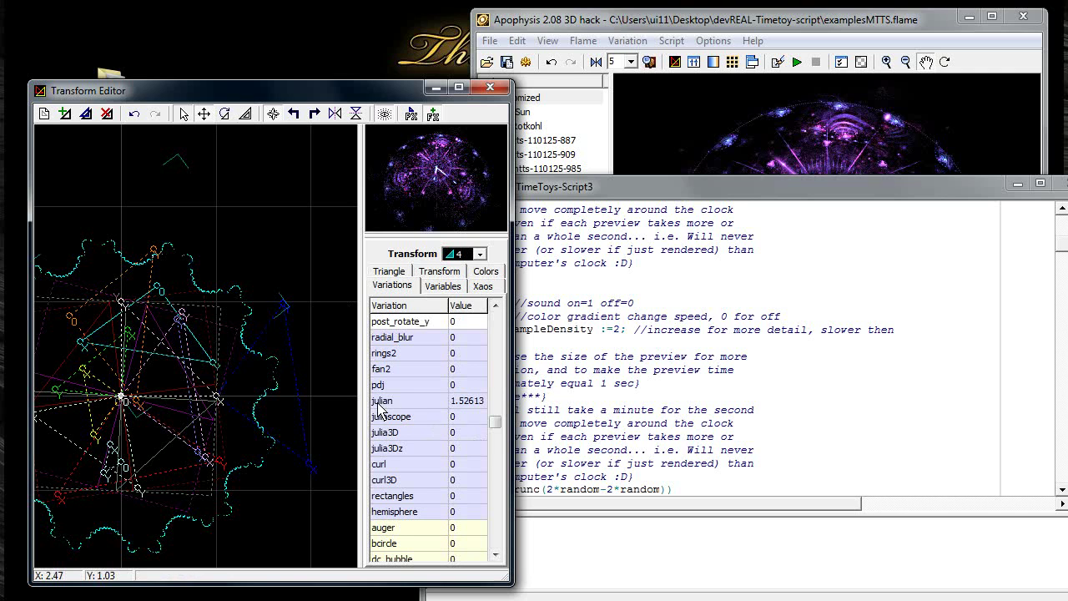
{"action": "mouse_move", "coordinate": [397, 409]}
{"action": "left_mouse_down"}
{"action": "mouse_move", "coordinate": [386, 407]}
{"action": "mouse_move", "coordinate": [399, 410]}
{"action": "left_mouse_up"}
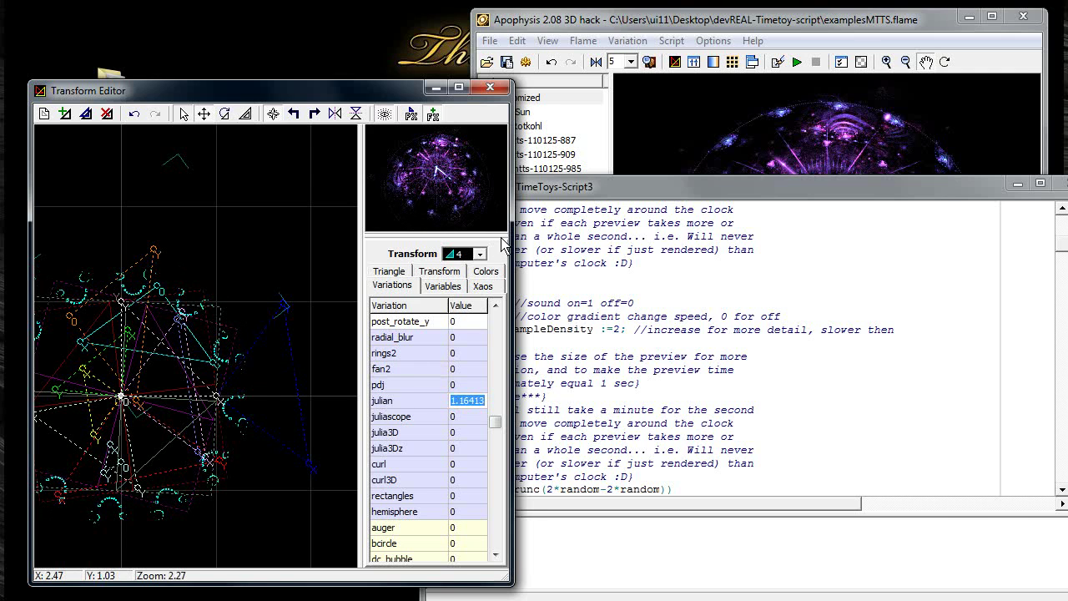
Step: Run the TimeToy clock script on the modified flame and close its preview
{"action": "left_click", "coordinate": [680, 104]}
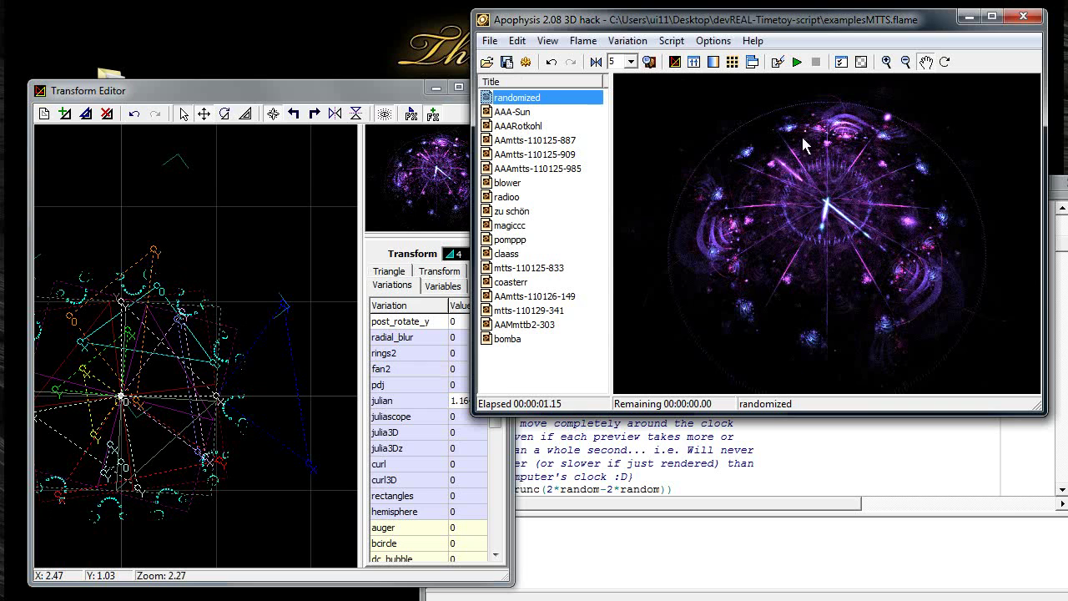
{"action": "left_click", "coordinate": [798, 61]}
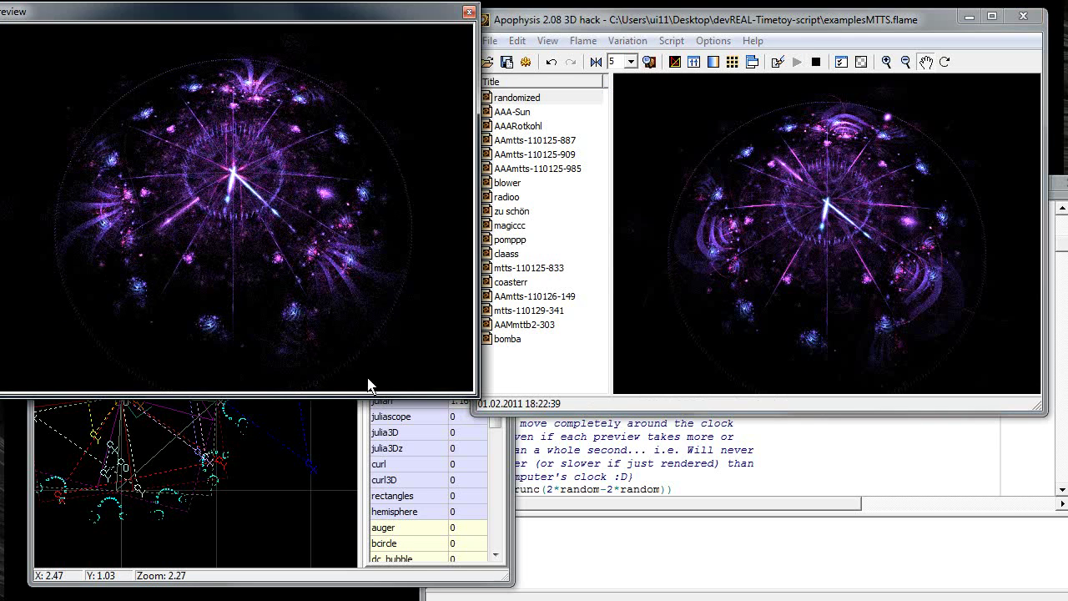
{"action": "left_click", "coordinate": [473, 13]}
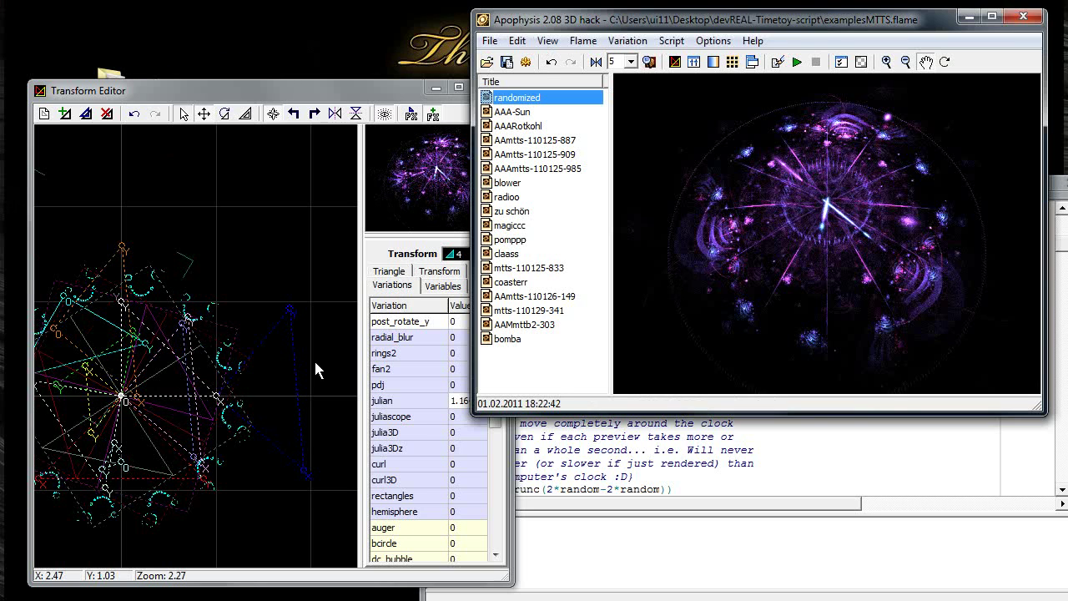
Step: Set transform 4's julian weight to 0.631133, then replay and stop the clock animation
{"action": "left_click", "coordinate": [411, 400]}
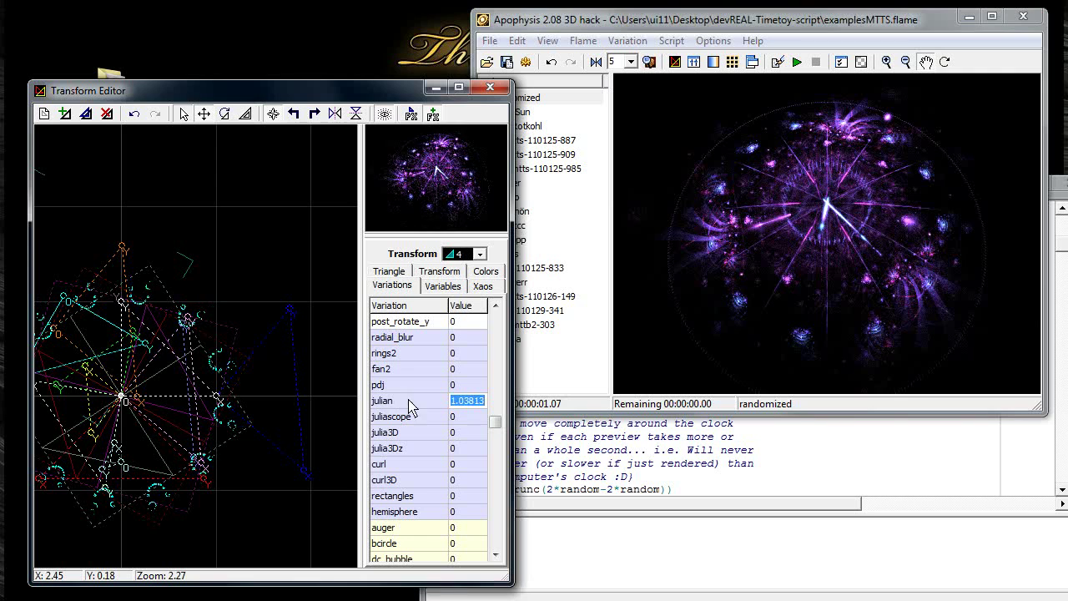
{"action": "left_click", "coordinate": [797, 65]}
{"action": "left_click", "coordinate": [797, 64]}
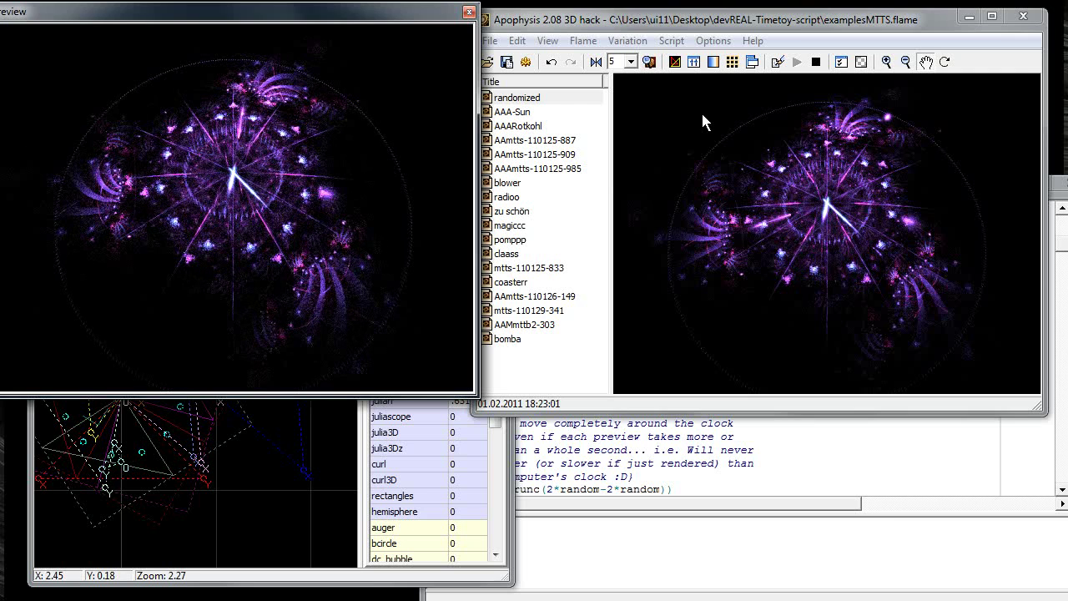
{"action": "left_click", "coordinate": [470, 11]}
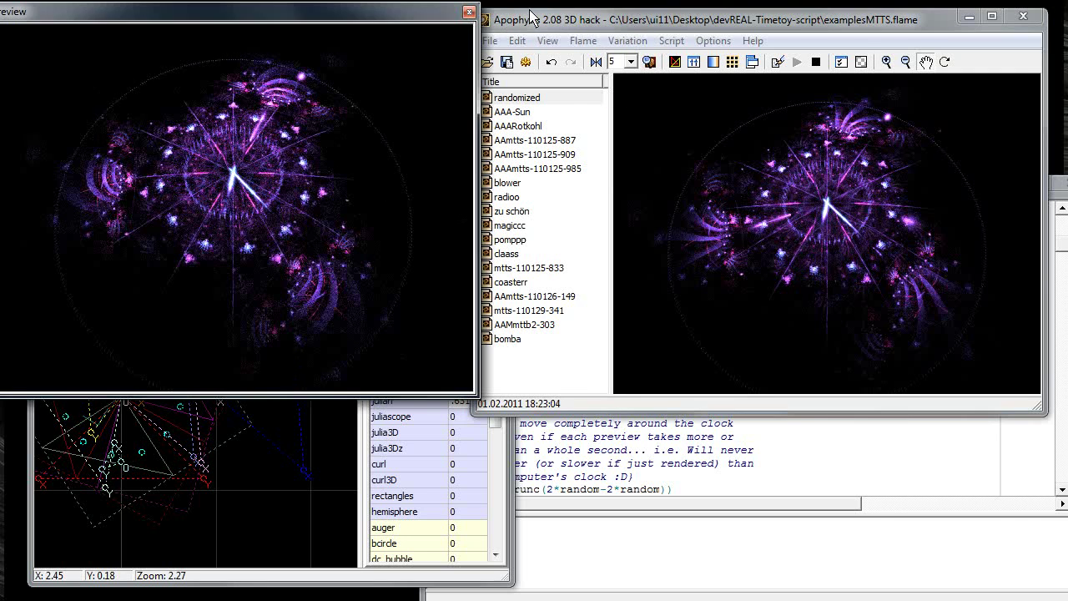
Step: Shift the flame's gradient to green, purple, yellow and blue
{"action": "left_click", "coordinate": [468, 12]}
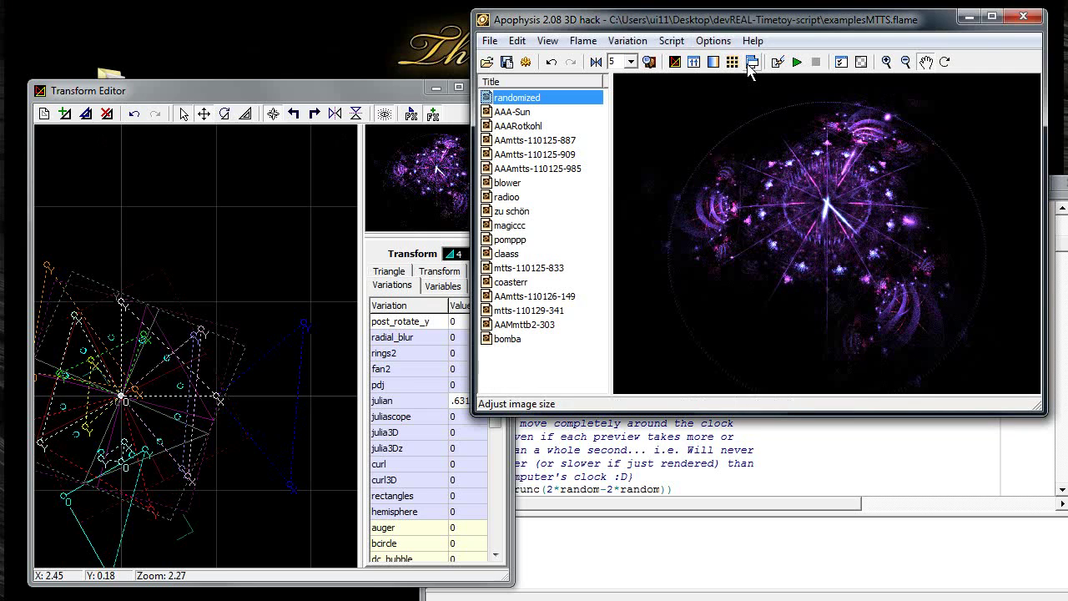
{"action": "left_click", "coordinate": [714, 62]}
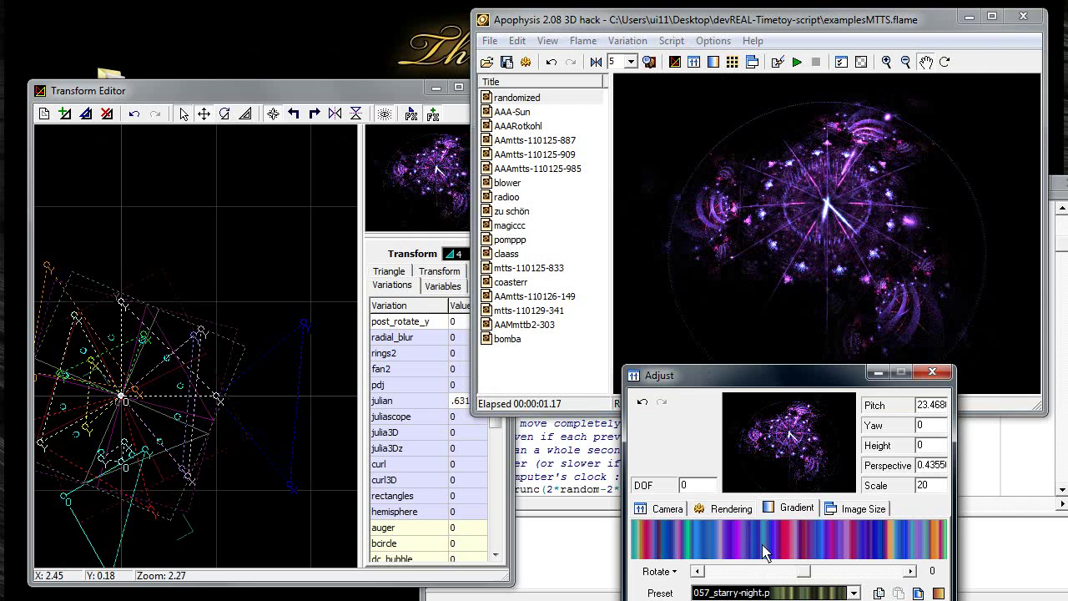
{"action": "left_click_drag", "start_coordinate": [763, 542], "coordinate": [794, 535]}
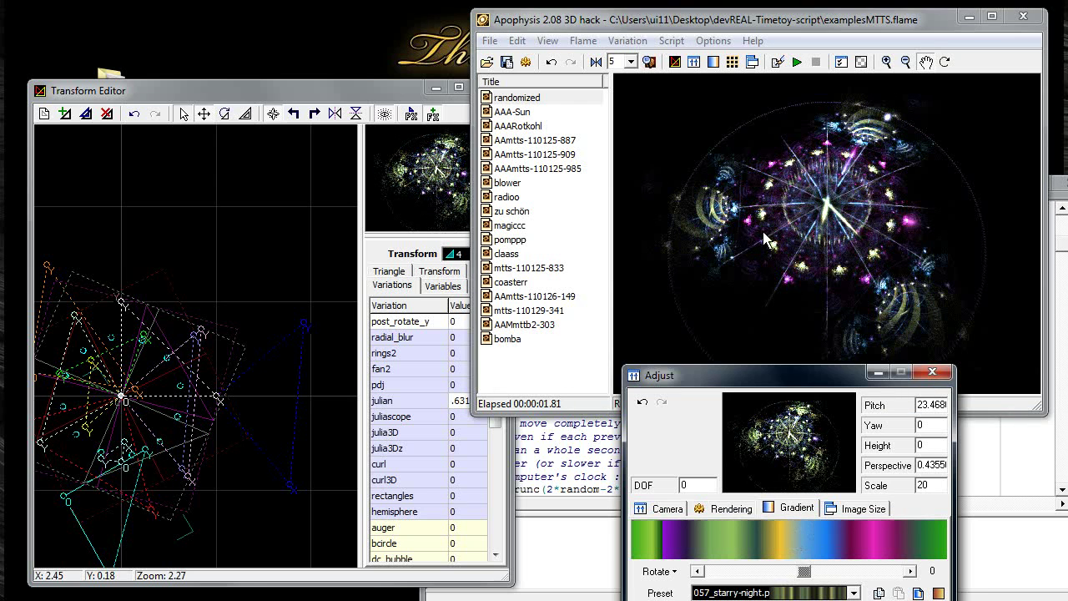
Step: Randomize the transform weights, replay the clock script, and close its preview
{"action": "left_click", "coordinate": [584, 40]}
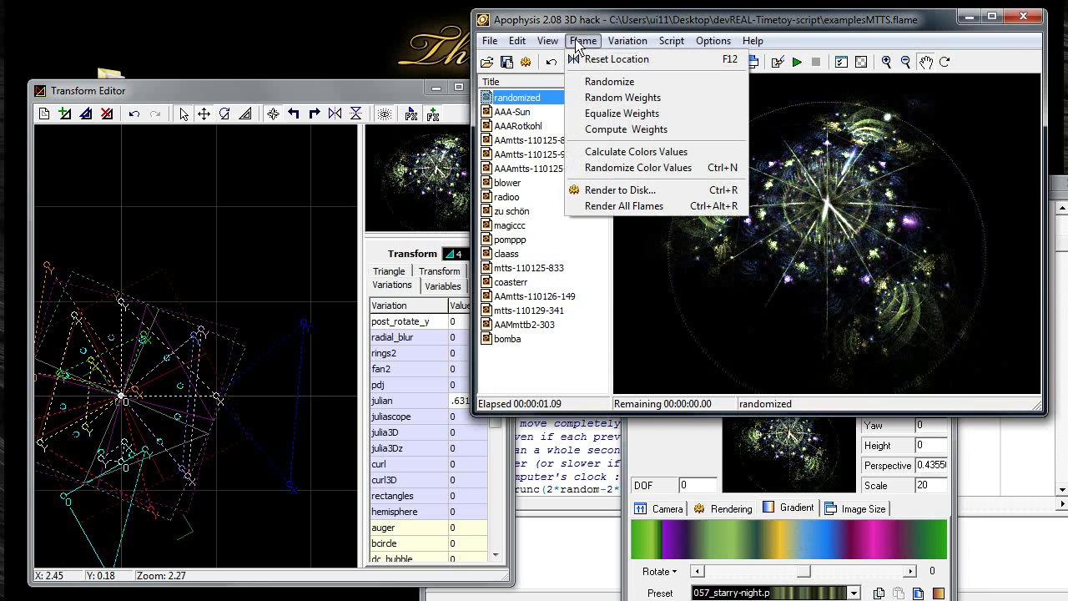
{"action": "left_click", "coordinate": [660, 97]}
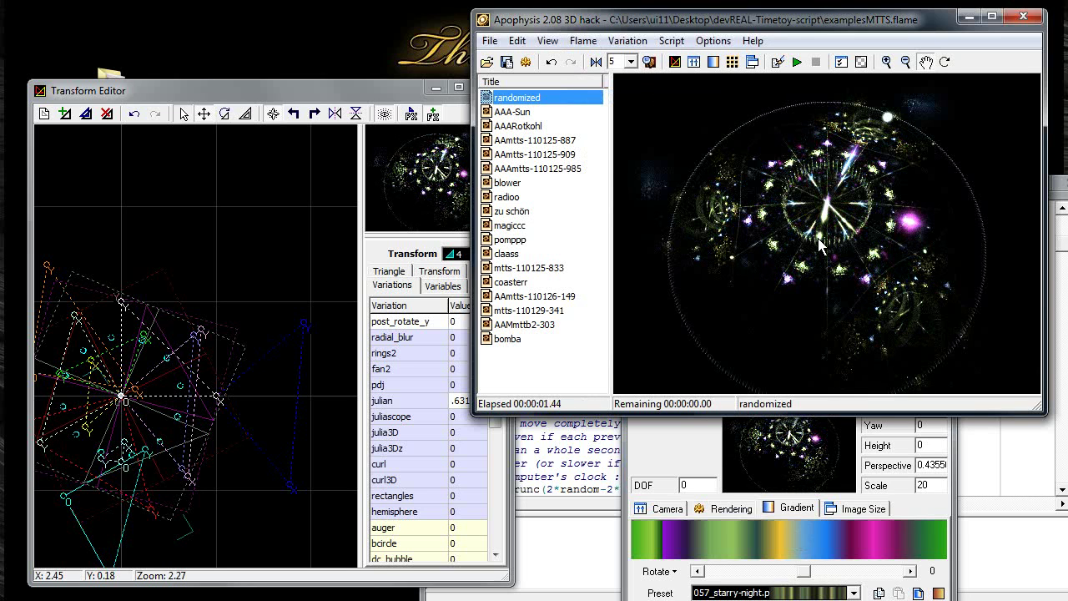
{"action": "left_click", "coordinate": [797, 61]}
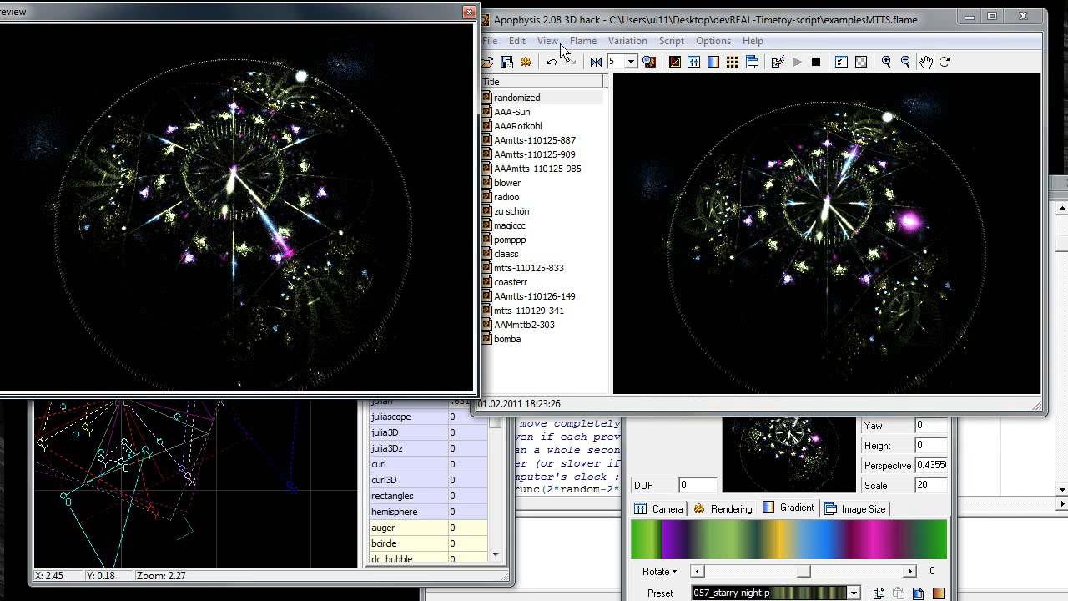
{"action": "left_click", "coordinate": [468, 13]}
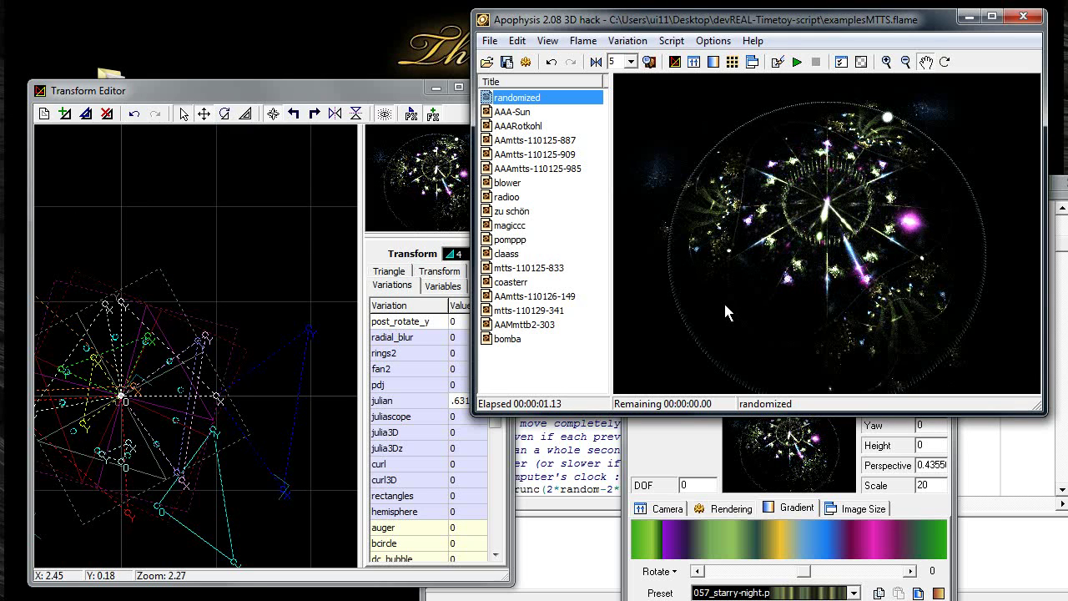
Step: Save the flame titled 'test' to examplesMTTS.flame and dismiss the cannot-open-file error
{"action": "key", "text": "ctrl+s"}
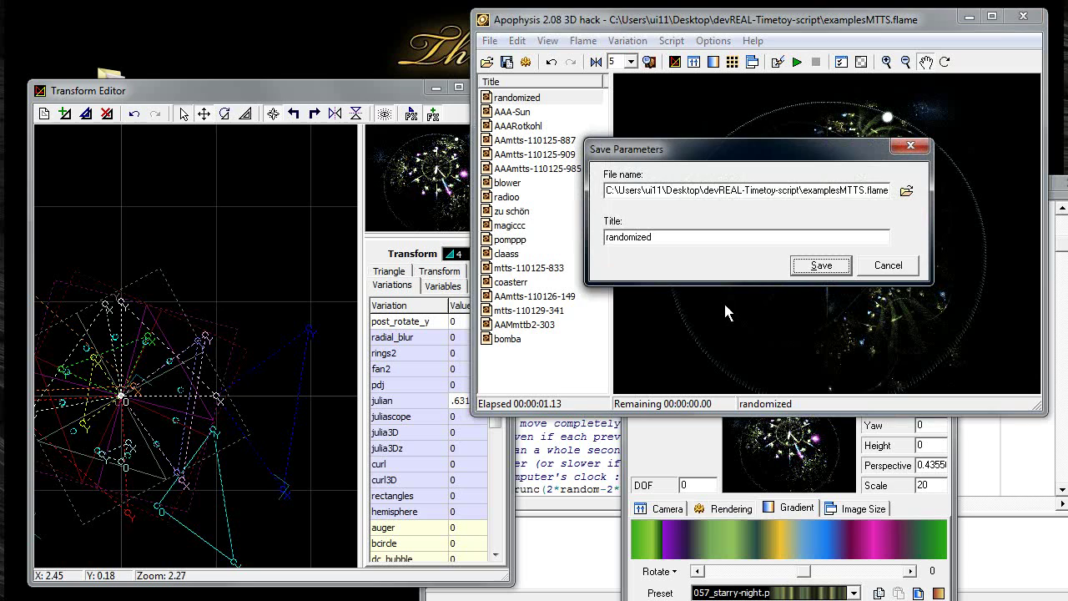
{"action": "key", "text": "Tab"}
{"action": "key", "text": "Tab"}
{"action": "key", "text": "Tab"}
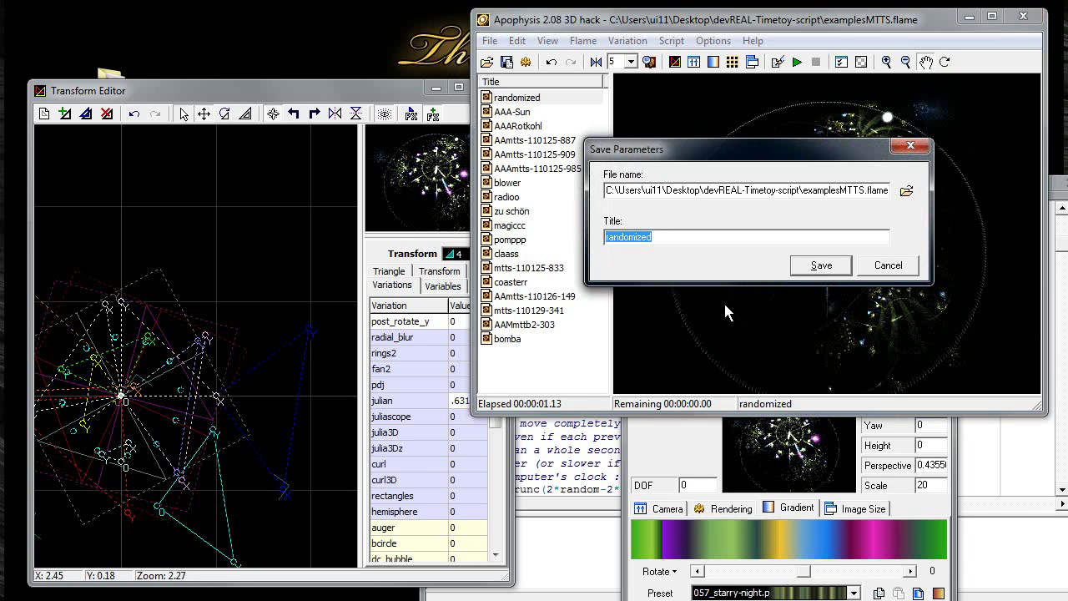
{"action": "type", "text": "test"}
{"action": "key", "text": "Return"}
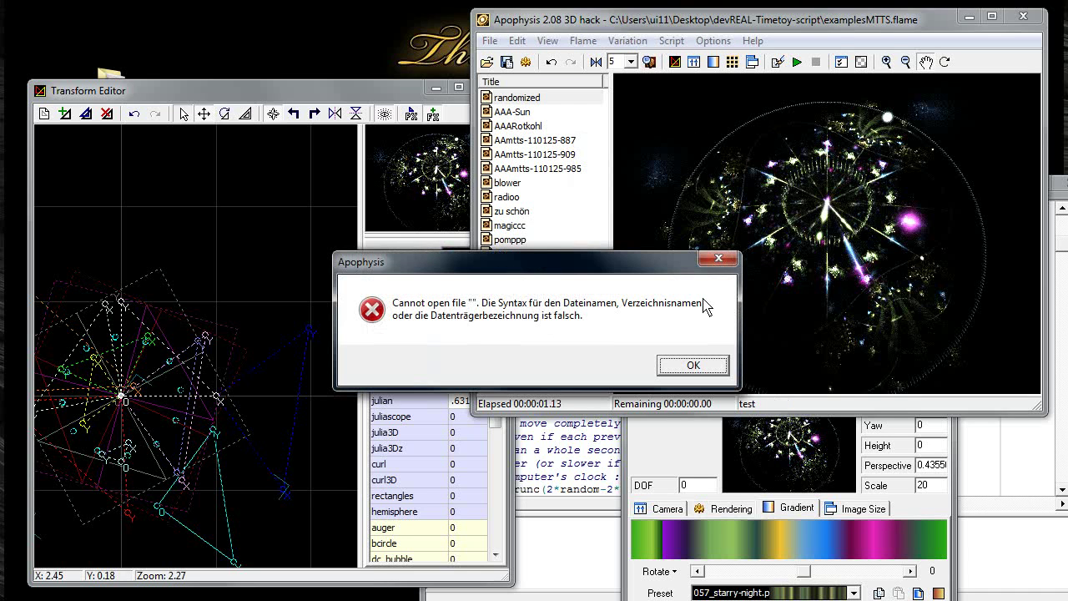
{"action": "left_click", "coordinate": [706, 365]}
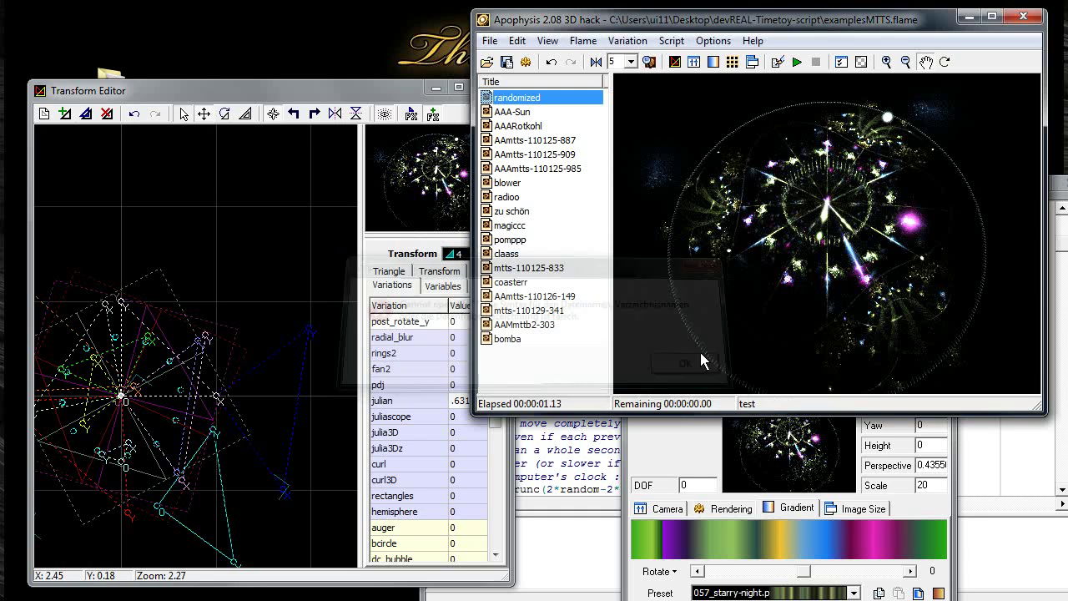
Step: Reopen examplesMTTS.flame, preview the bomba flame, then display the saved test flame
{"action": "left_click", "coordinate": [486, 62]}
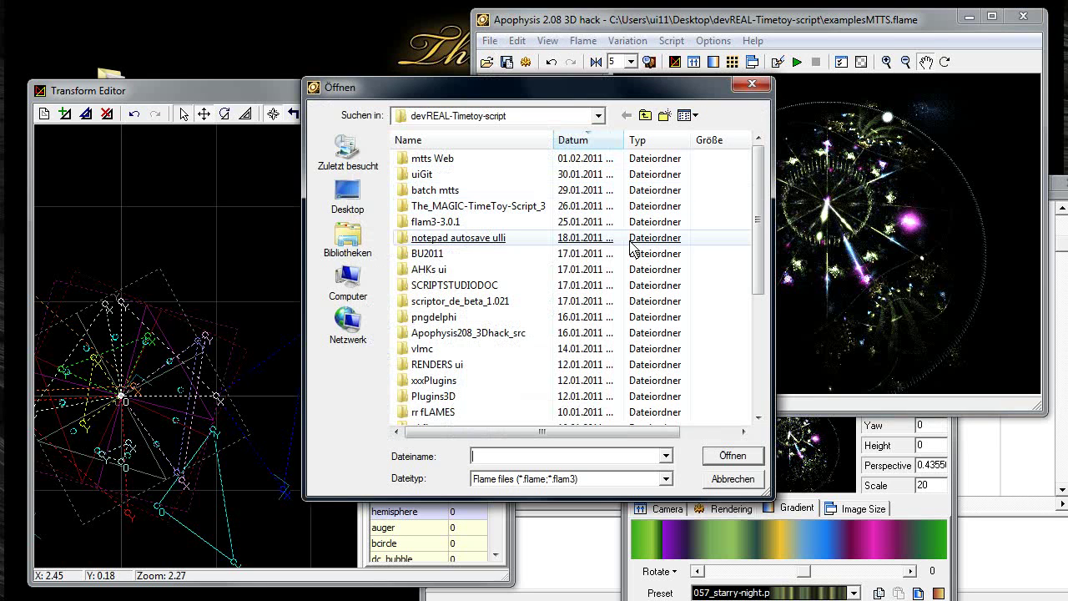
{"action": "scroll", "coordinate": [735, 376], "scroll_direction": "down", "scroll_amount": 5}
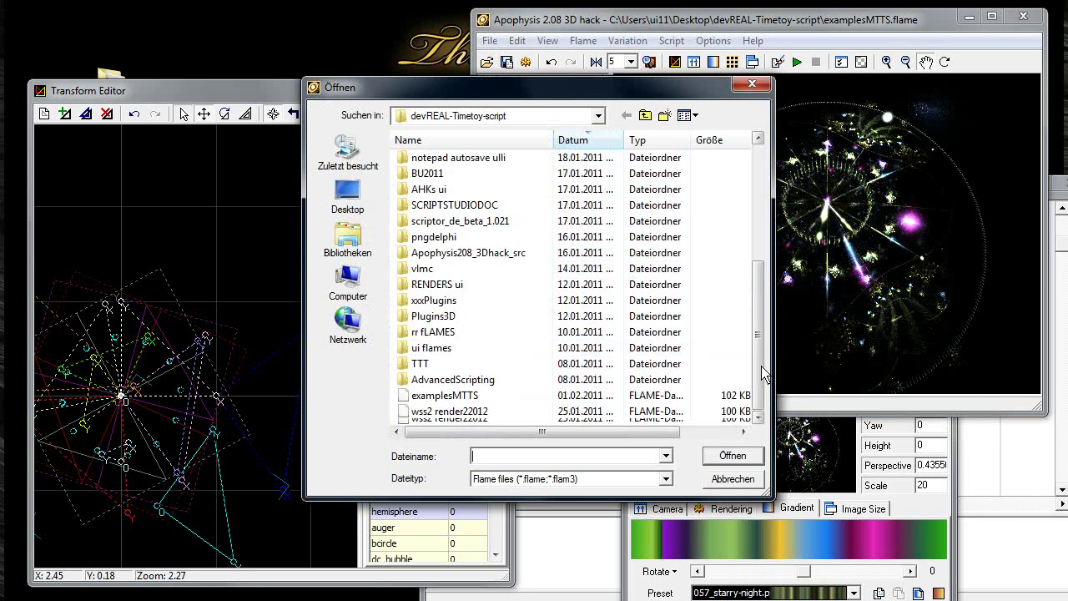
{"action": "left_click", "coordinate": [421, 269]}
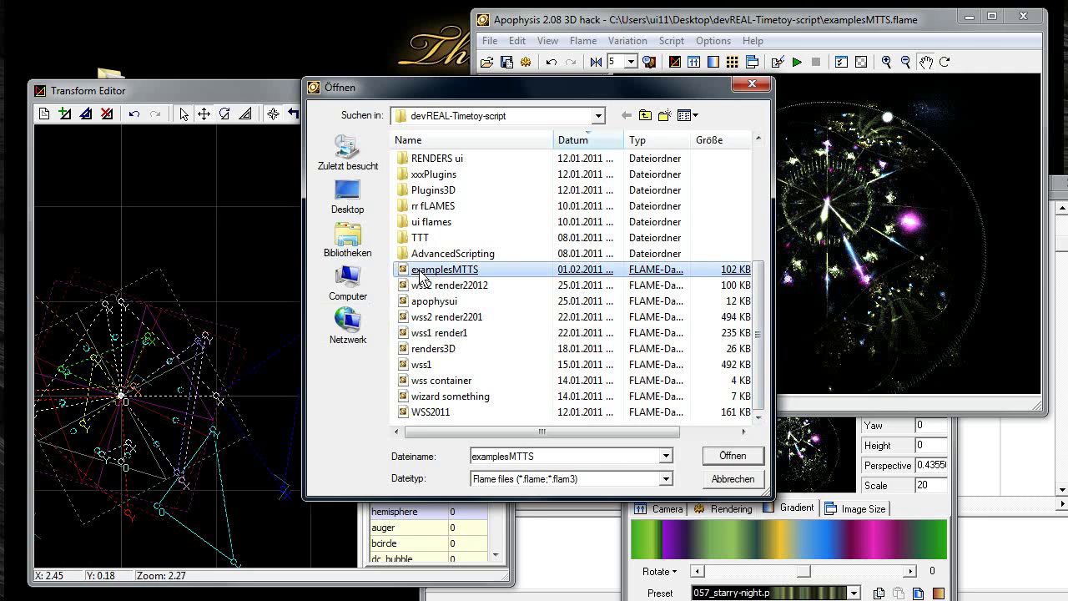
{"action": "double_click", "coordinate": [421, 272]}
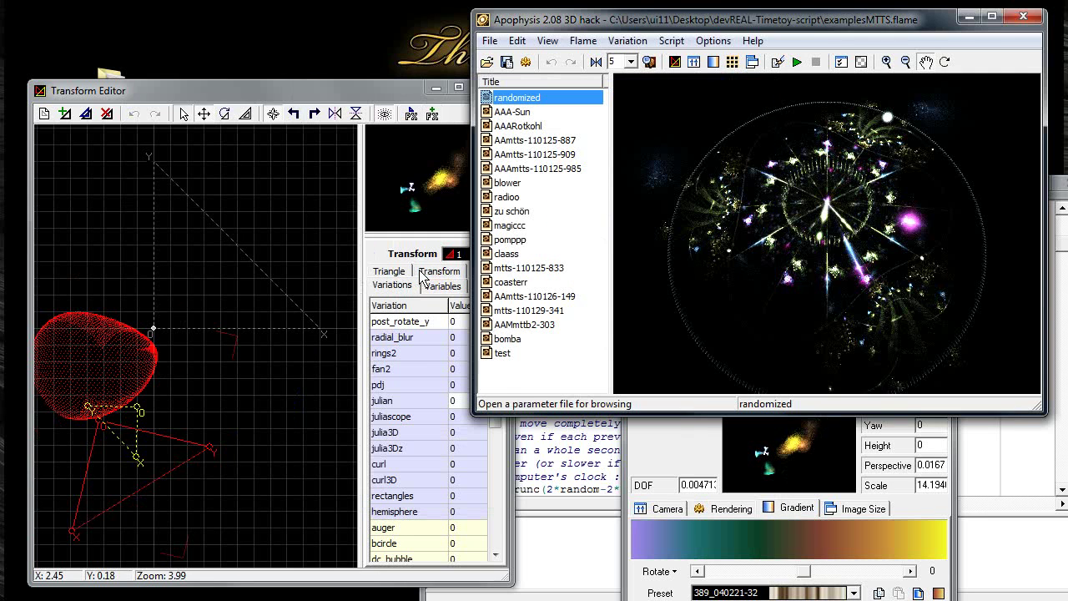
{"action": "left_click", "coordinate": [499, 338]}
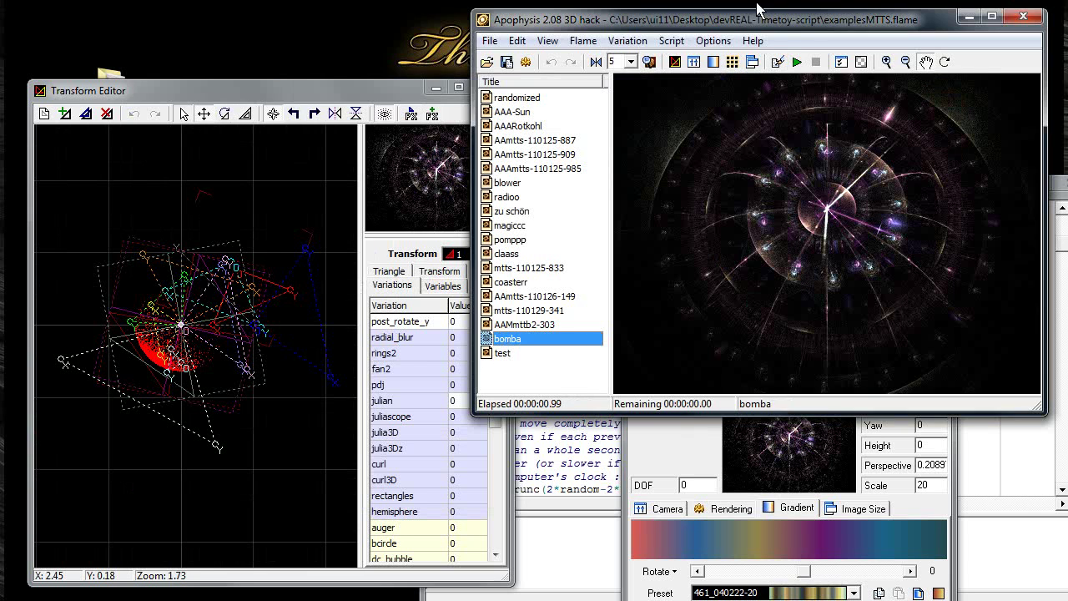
{"action": "left_click", "coordinate": [493, 353]}
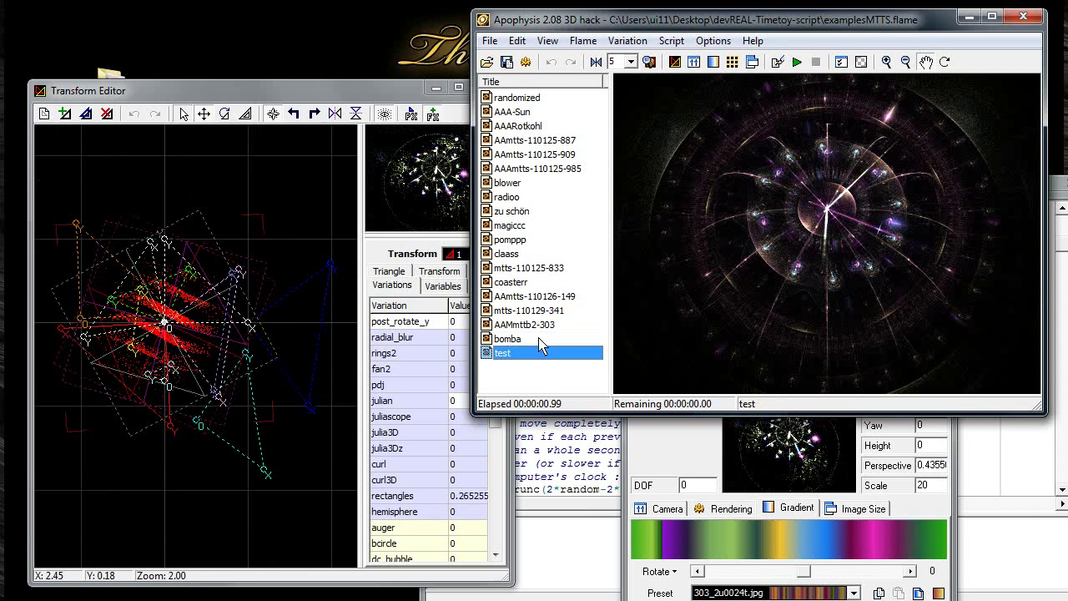
Step: Reanimate the test flame with The-ReAnimate-TimeToys-Script3, then load the AAA-Sun flame
{"action": "left_click", "coordinate": [672, 40]}
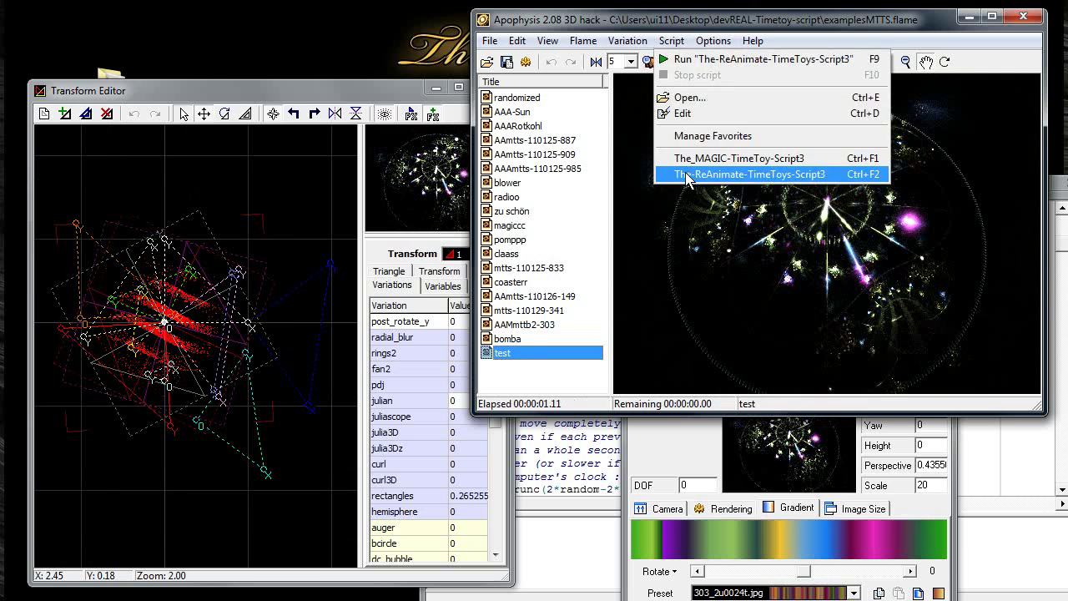
{"action": "left_click", "coordinate": [685, 171]}
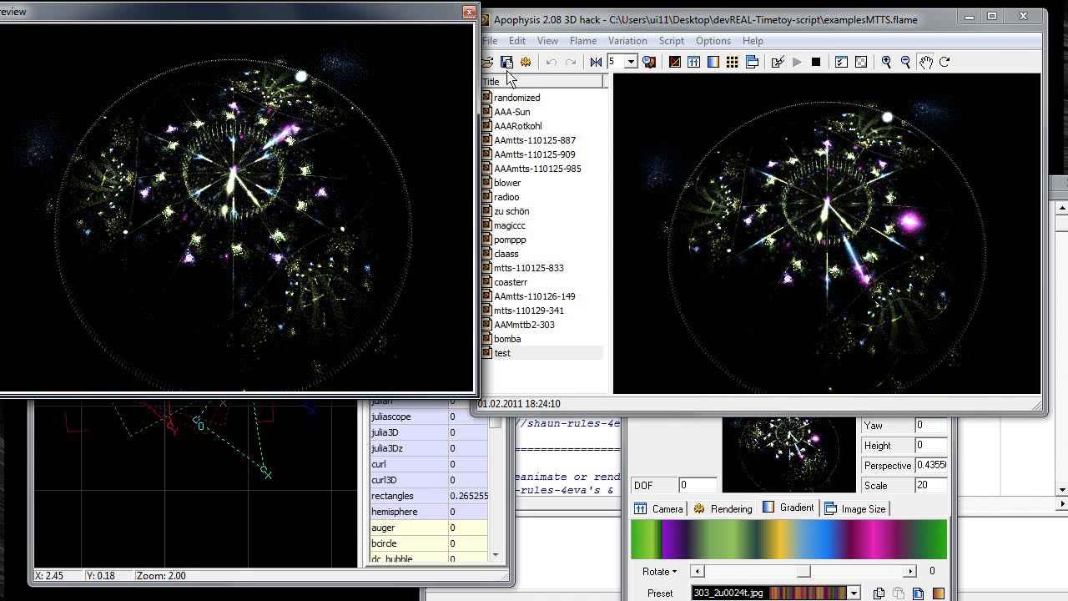
{"action": "left_click", "coordinate": [523, 115]}
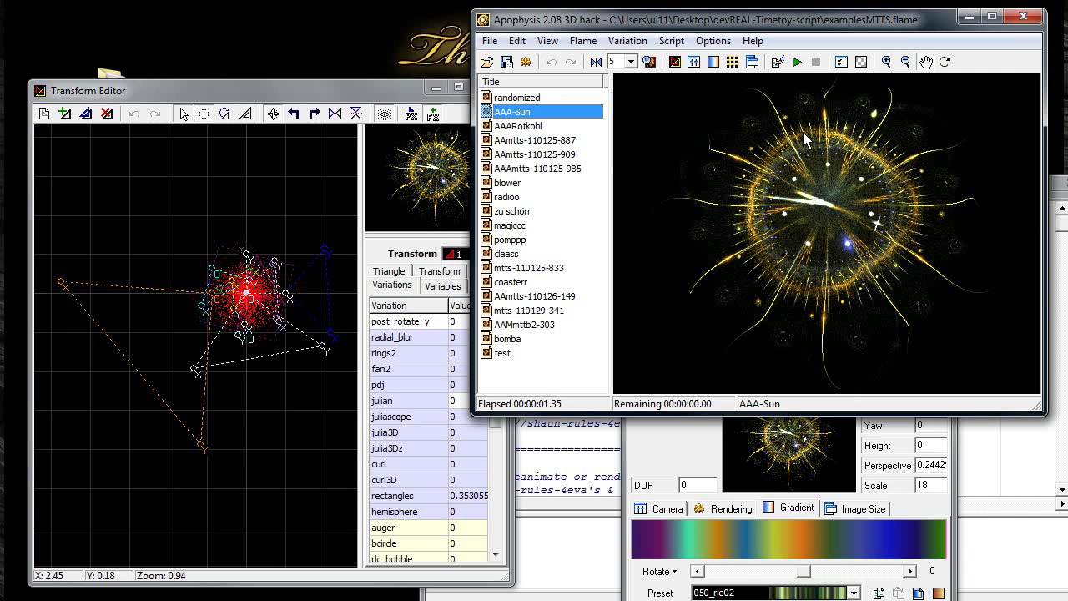
Step: Reanimate the AAA-Sun flame with The-ReAnimate-TimeToys-Script3
{"action": "left_click", "coordinate": [769, 60]}
{"action": "left_click", "coordinate": [672, 40]}
{"action": "left_click", "coordinate": [681, 172]}
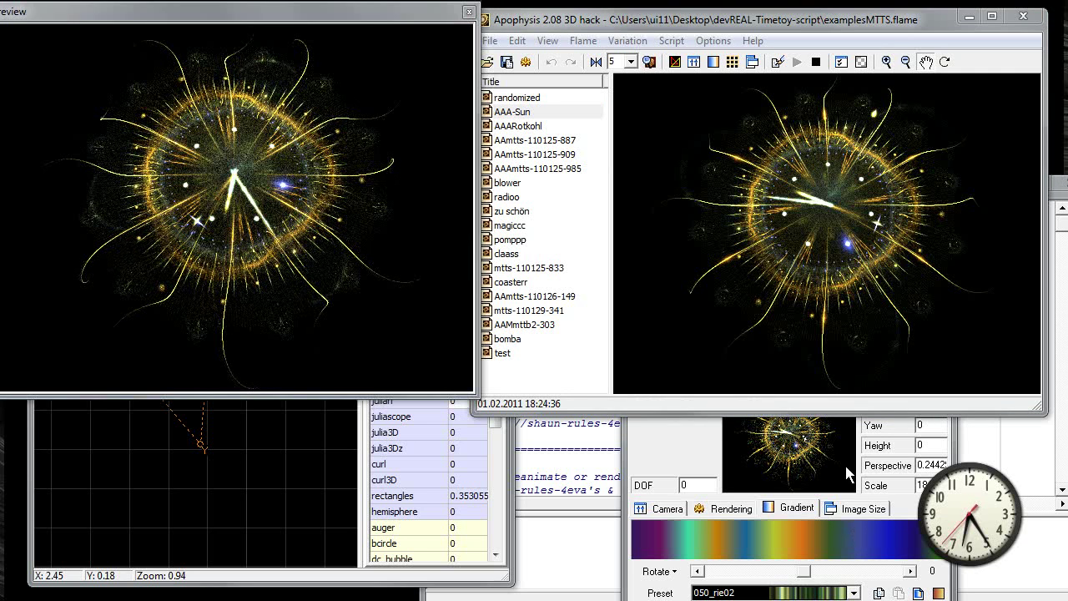
Step: Compare the fractal clock's hands with the desktop analog clock, then close the preview
{"action": "left_click_drag", "start_coordinate": [935, 519], "coordinate": [285, 273]}
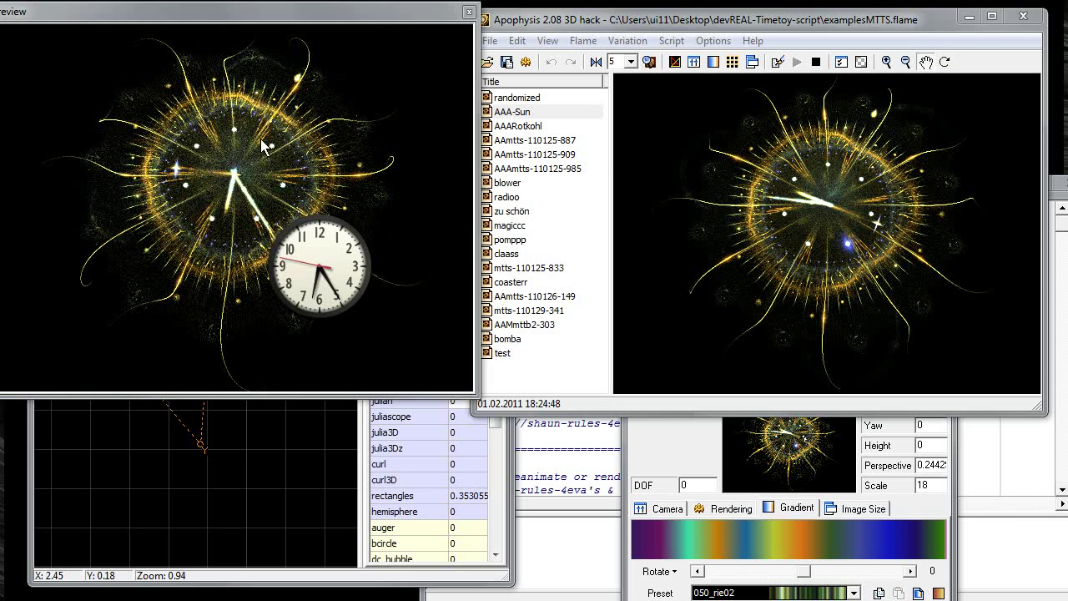
{"action": "mouse_move", "coordinate": [317, 259]}
{"action": "left_click_drag", "start_coordinate": [317, 259], "coordinate": [487, 435]}
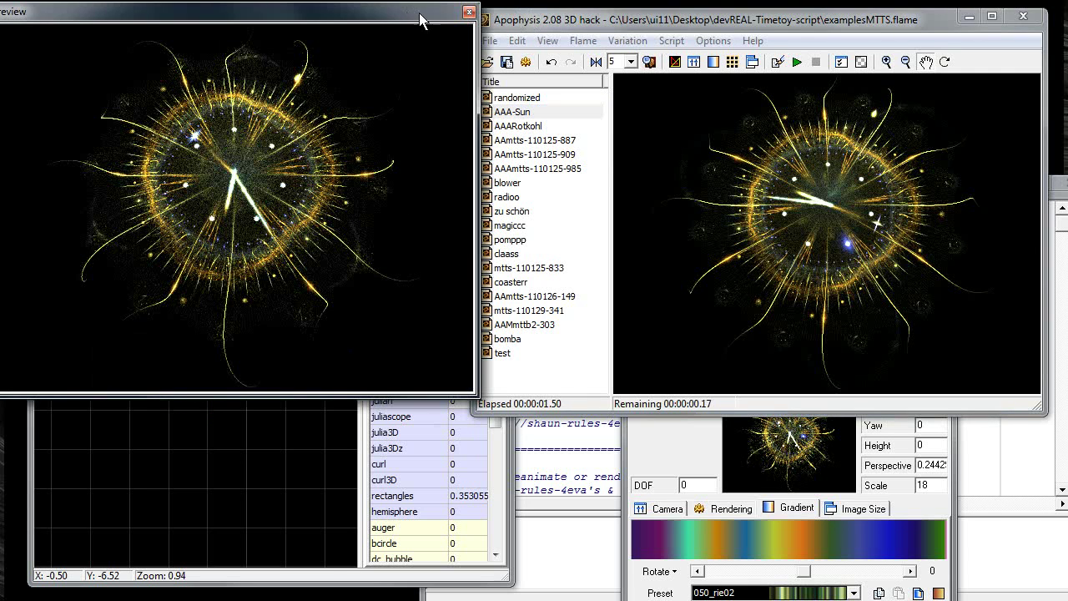
{"action": "left_click", "coordinate": [469, 12]}
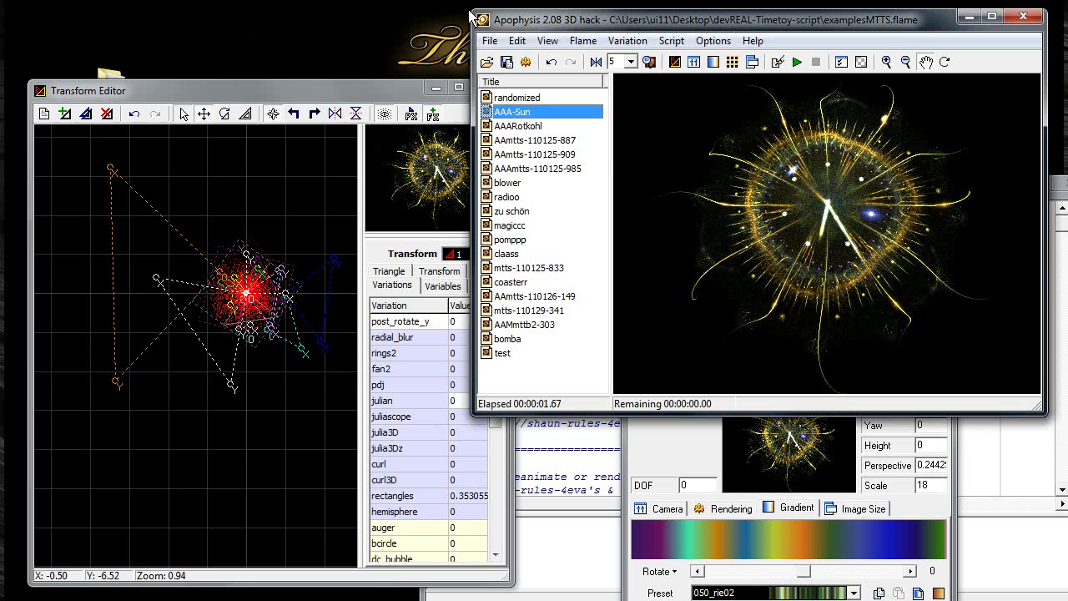
Step: Run The_MAGIC-TimeToy-Script3 to render a golden AAA-Sun clock flame showing the current time
{"action": "left_click", "coordinate": [672, 40]}
{"action": "left_click", "coordinate": [703, 159]}
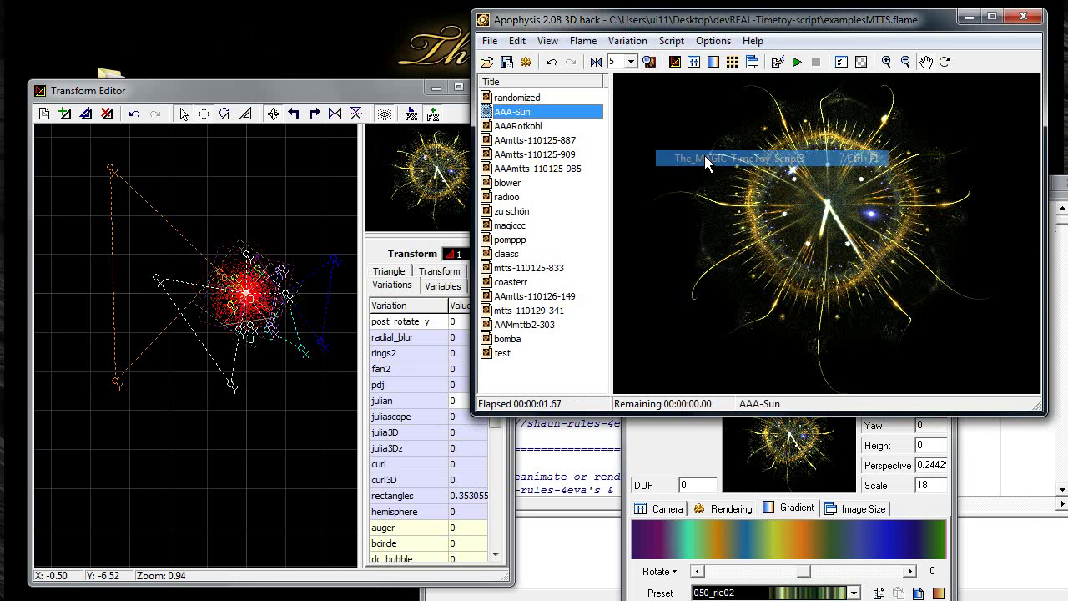